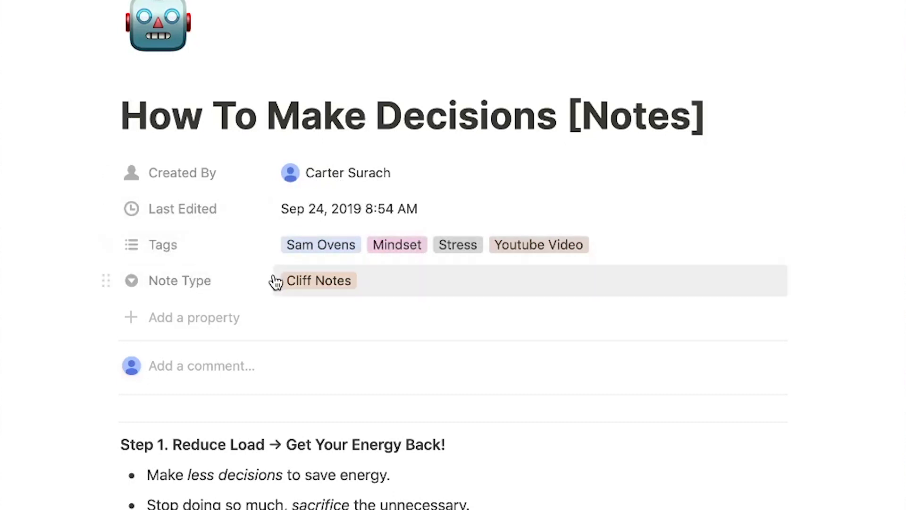
Examine the decisions note's Note Type property settings, its selectable note types, and the options available for Tags
left_click(232, 289)
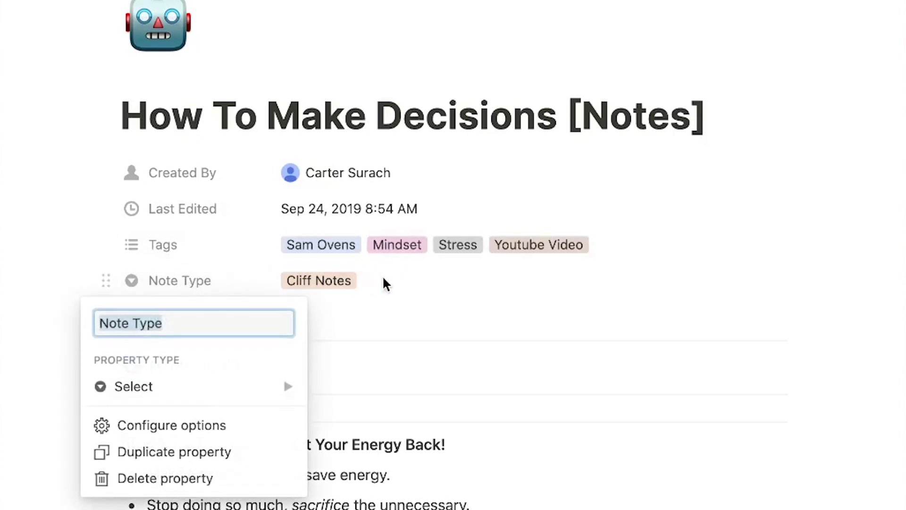
left_click(367, 285)
left_click(357, 286)
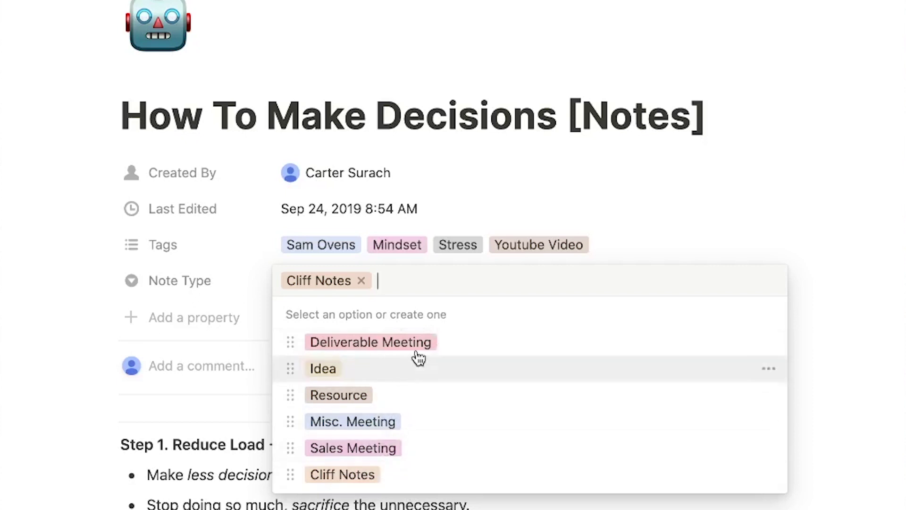
left_click(677, 171)
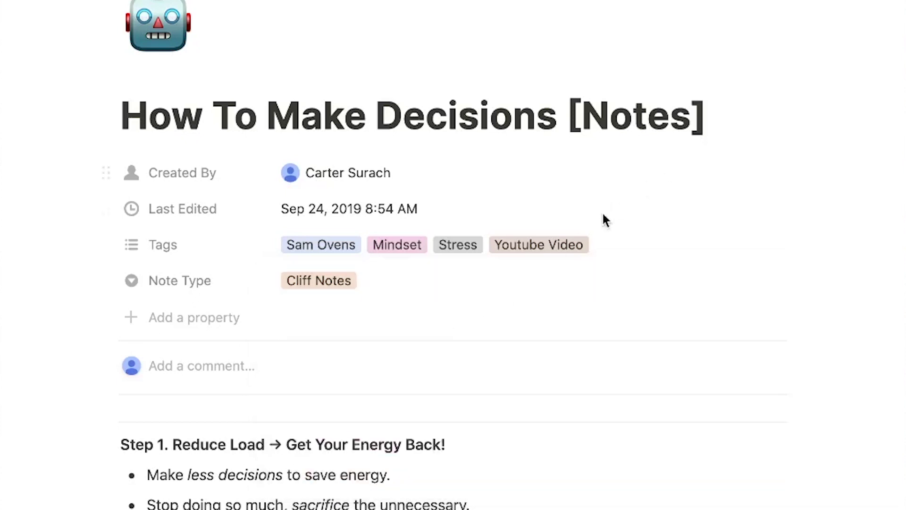
left_click(631, 242)
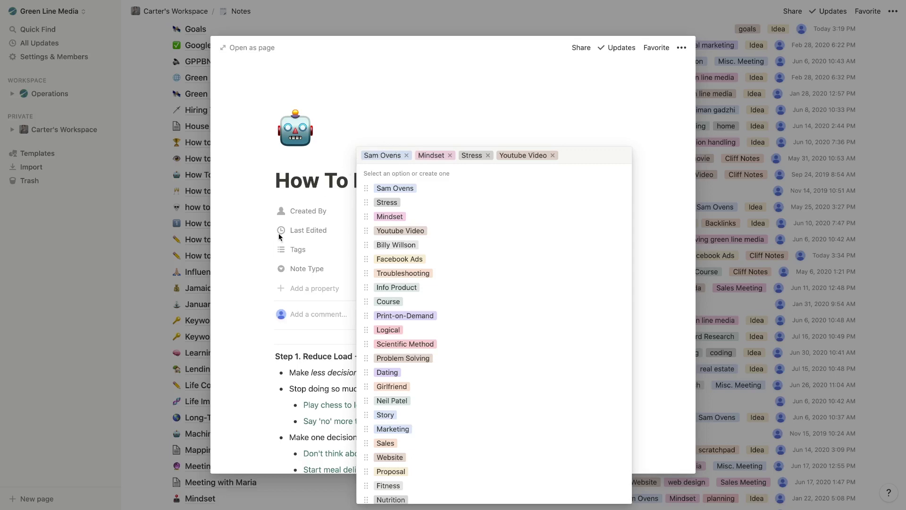
left_click(297, 158)
Add a cover image to the How To Make Decisions note, then browse the cover gallery, the icon picker and the note's content
left_click(297, 158)
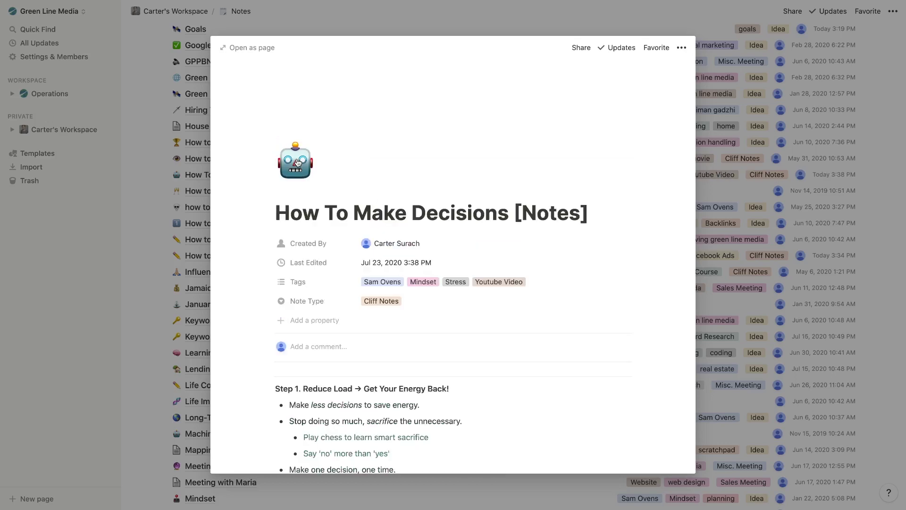
left_click(551, 150)
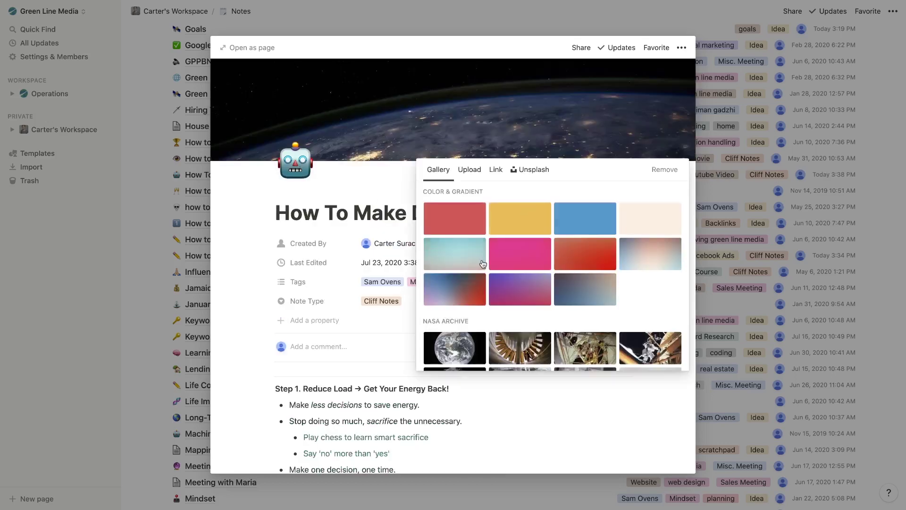
scroll(484, 260, "down", 2)
left_click(483, 260)
left_click(307, 191)
left_click(313, 164)
key("Escape")
scroll(393, 254, "down", 5)
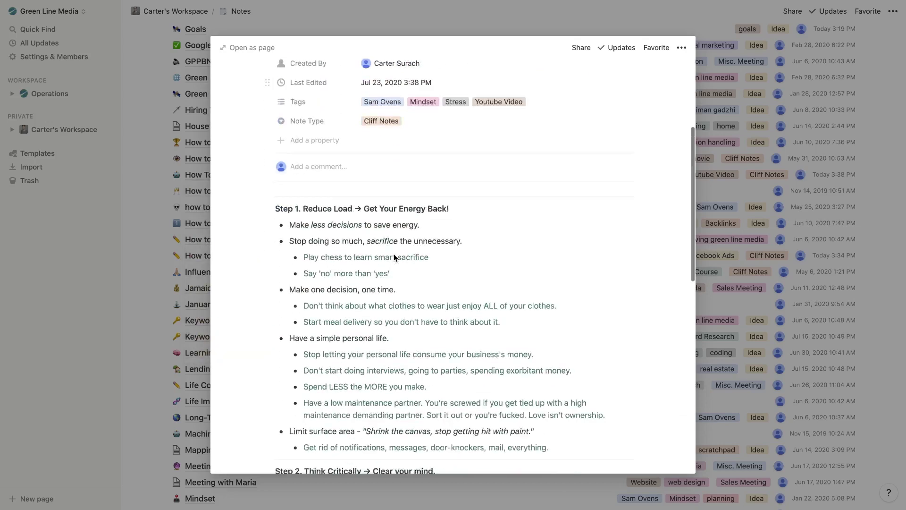
scroll(338, 232, "up", 4)
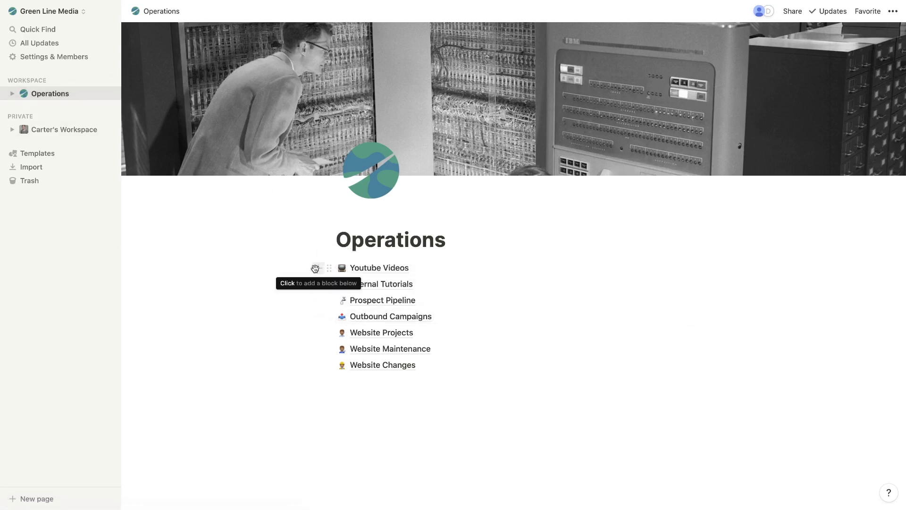
Create a new page under Operations as a list database and title it All Notes
left_click(110, 94)
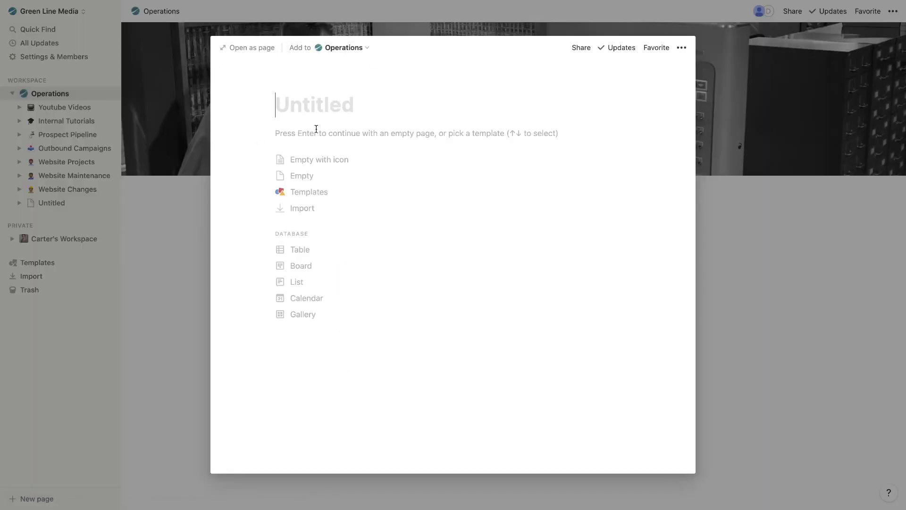
left_click(307, 284)
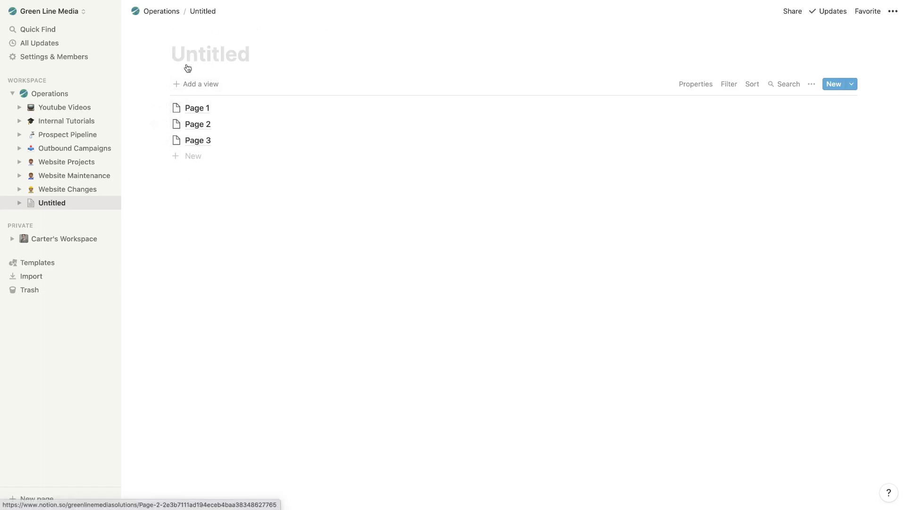
left_click(224, 67)
type("All N")
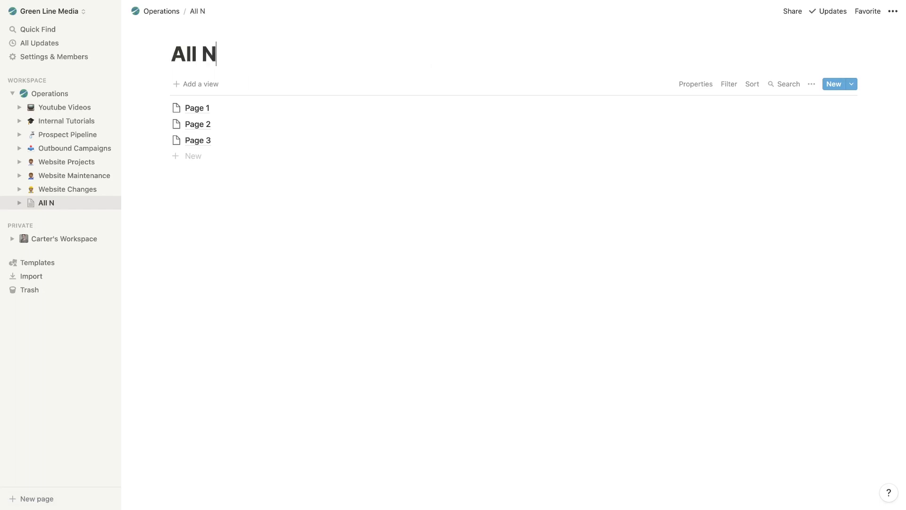
type("otes")
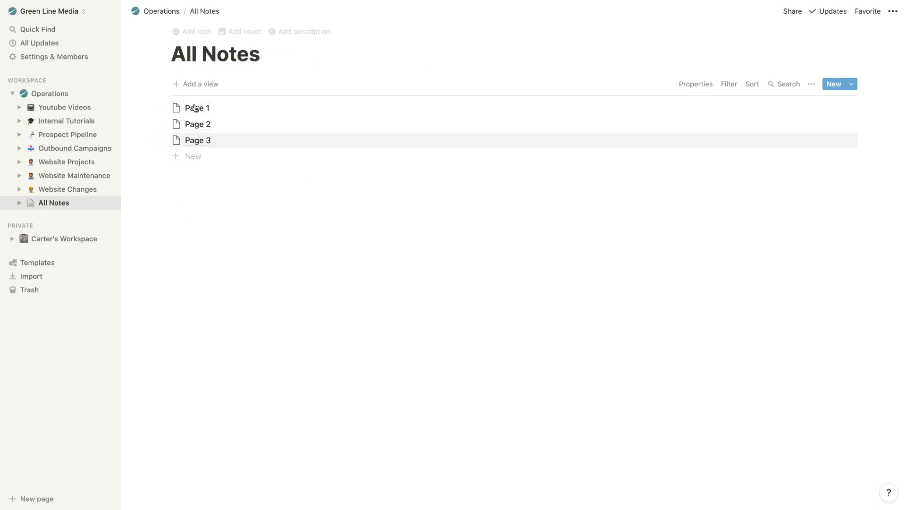
Give the All Notes page an icon by searching the emojis for "note" and choosing the yellow notebook
left_click(188, 34)
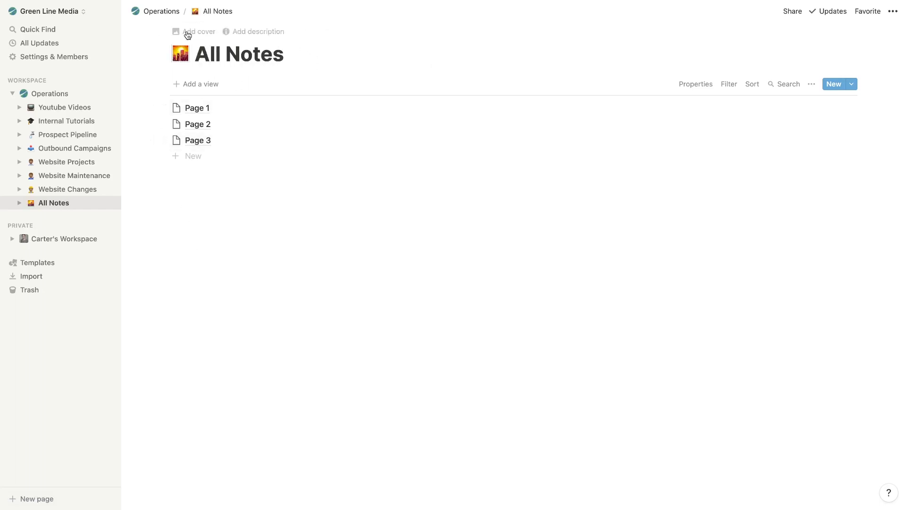
left_click(182, 55)
type("note")
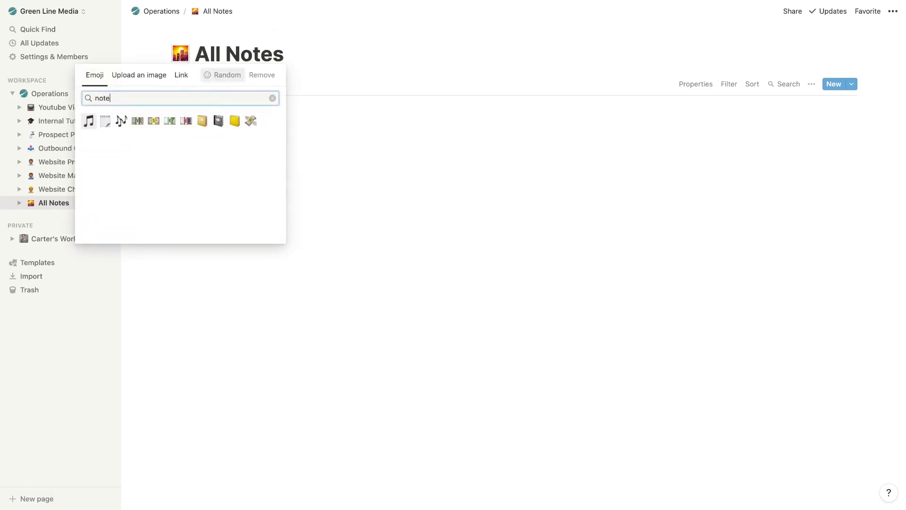
left_click(232, 124)
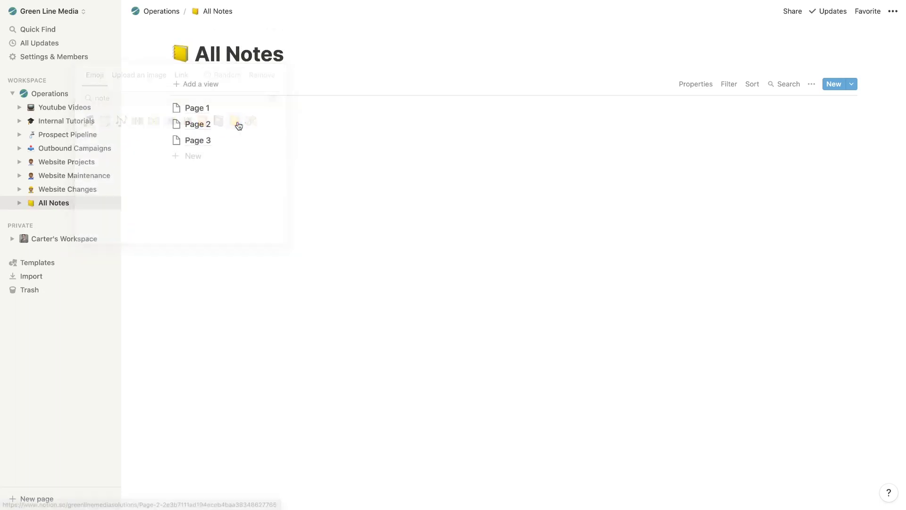
Add a cover to All Notes and change it to an Unsplash photo found under "notes", showing hands writing in an open planner
left_click(200, 31)
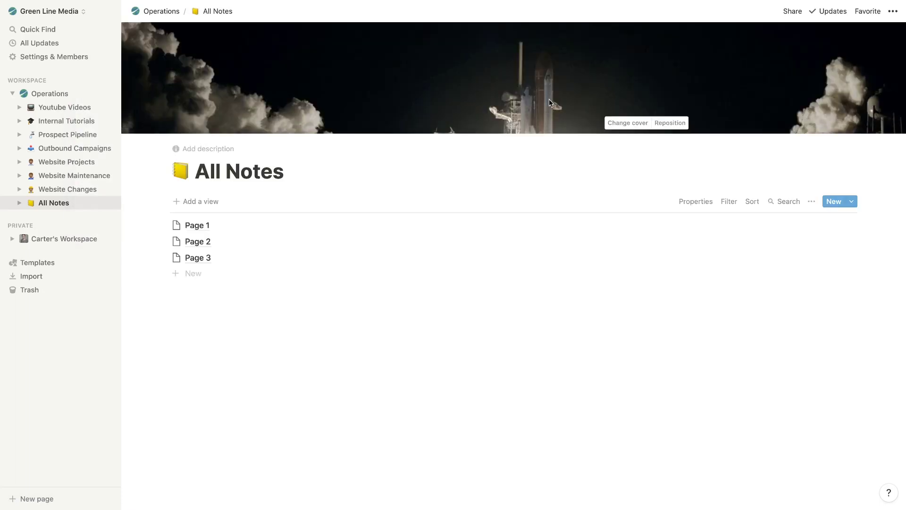
left_click(645, 126)
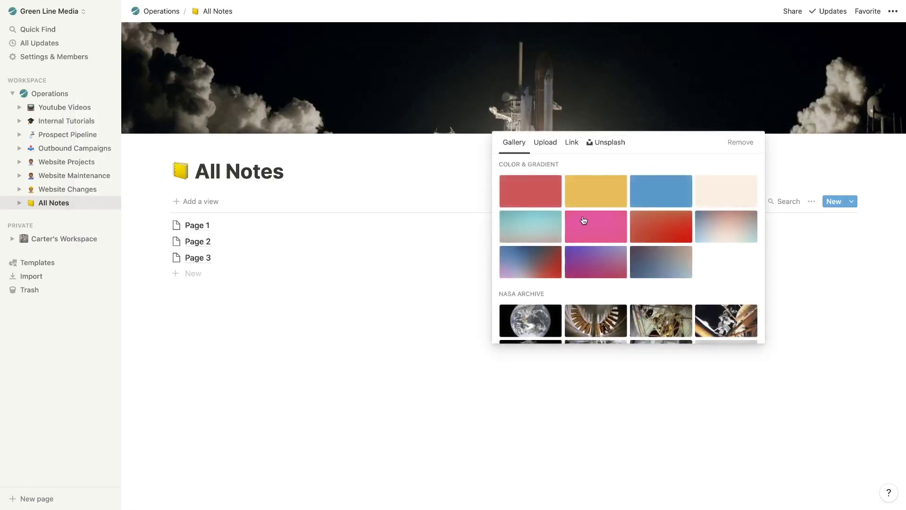
scroll(583, 220, "down", 12)
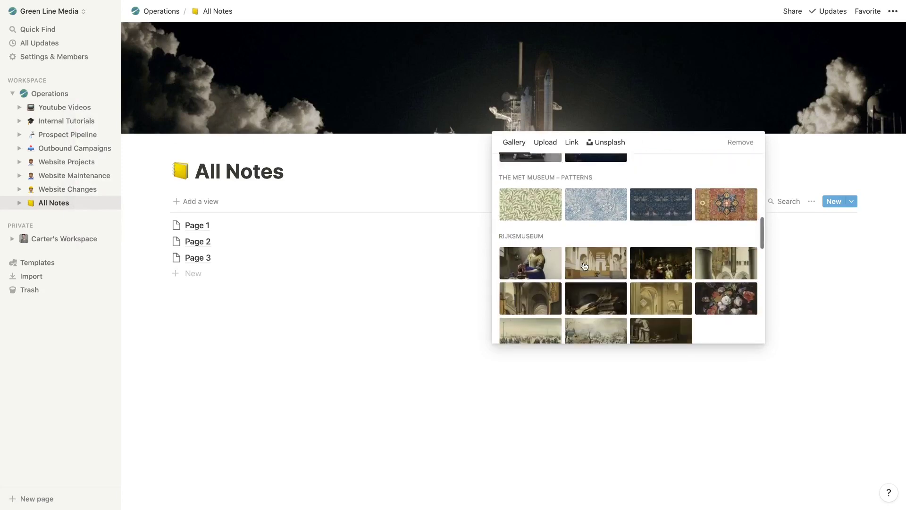
left_click(600, 143)
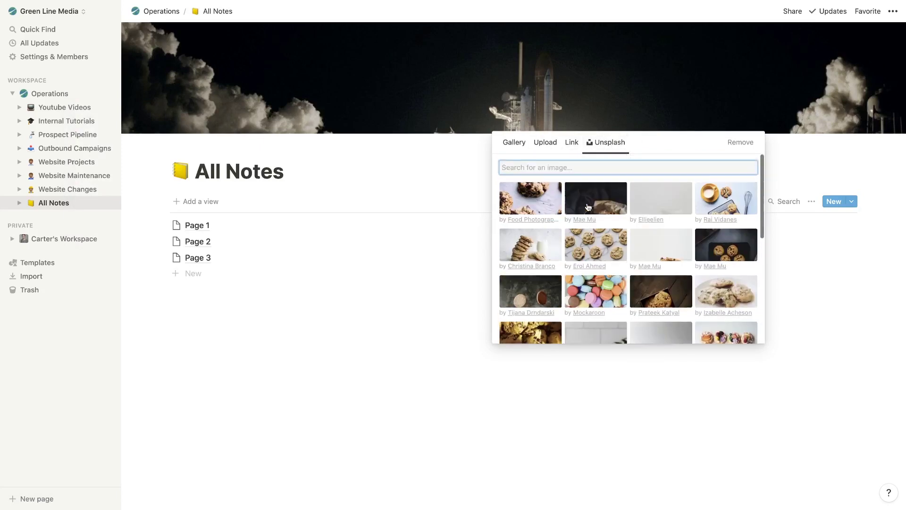
type("notes")
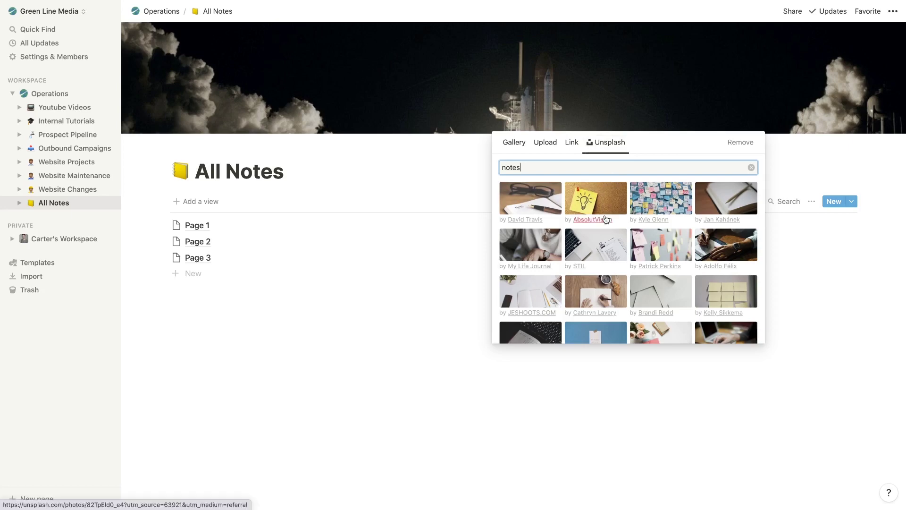
scroll(595, 222, "down", 2)
left_click(596, 238)
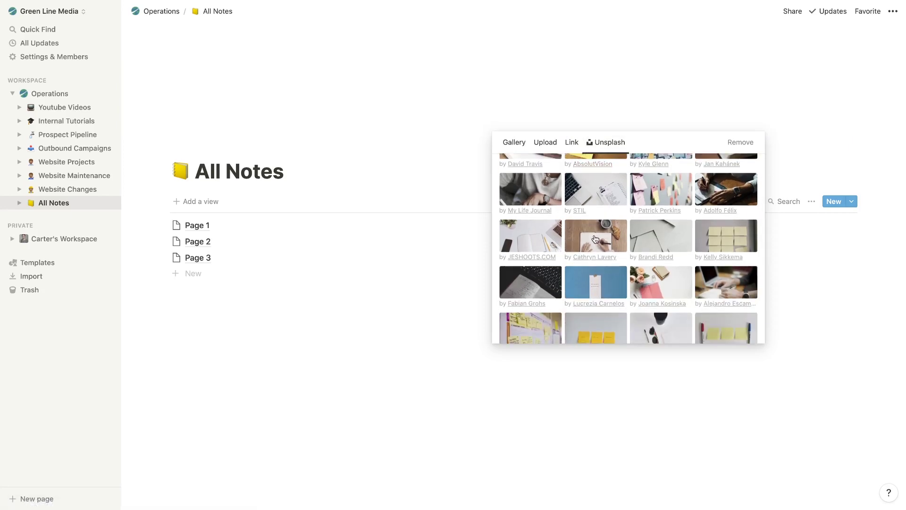
left_click(468, 168)
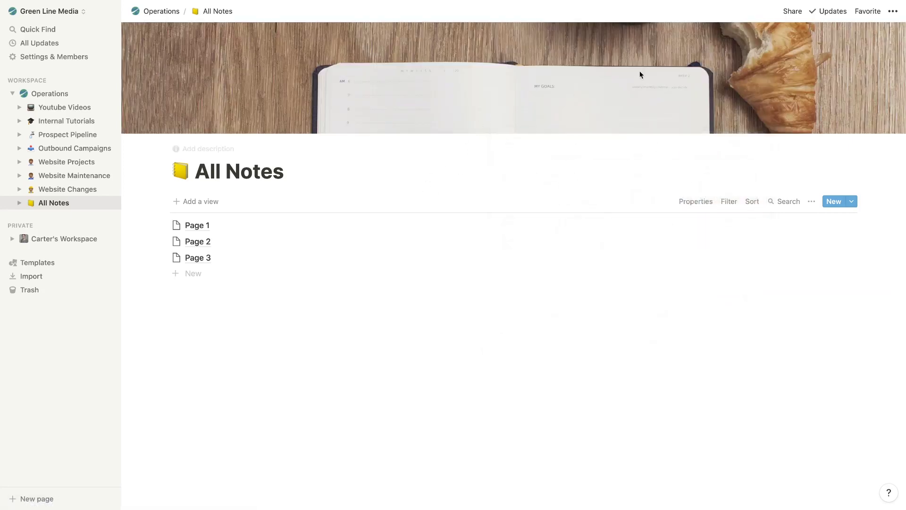
Reposition the cover photo so the hands and pen are in view, and save the position
left_click(670, 122)
left_click_drag(613, 101, 600, 20)
left_click(639, 123)
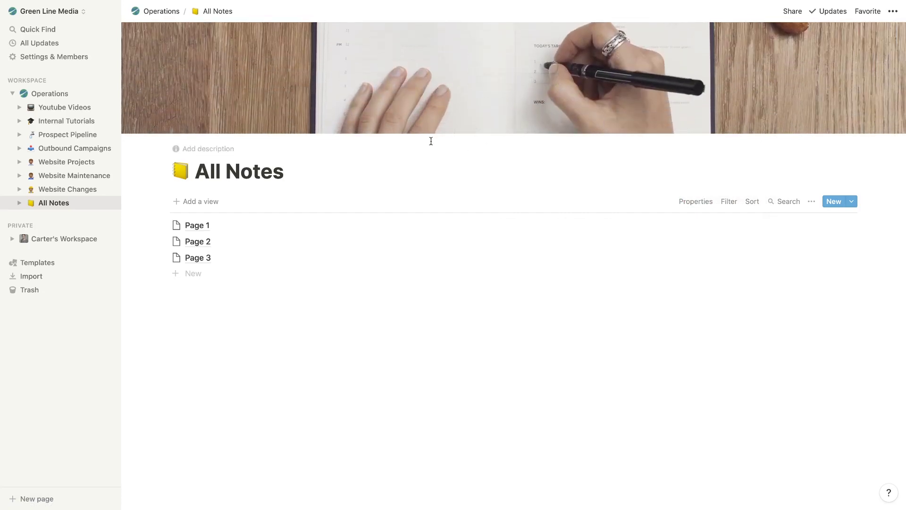
Add the description "This is the labyrinth that holds my notes!" to All Notes, correcting the misspelled word
mouse_move(464, 62)
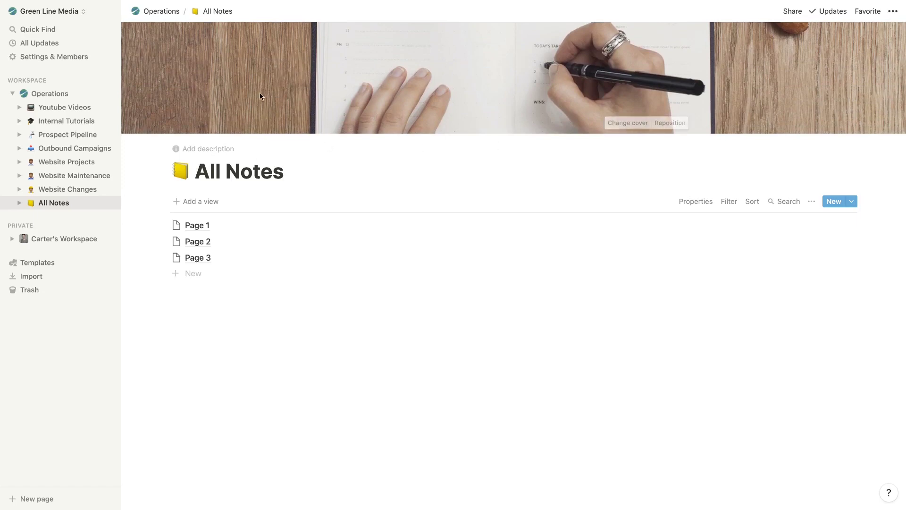
left_click(211, 148)
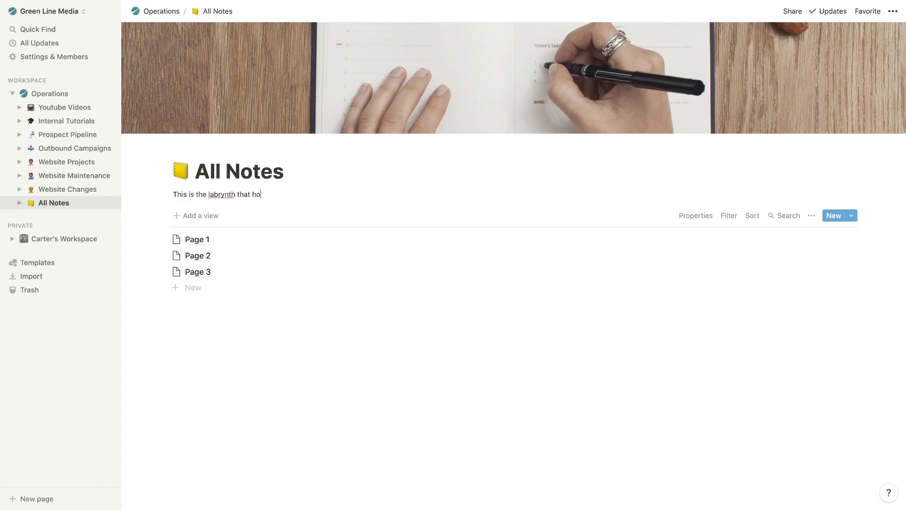
type("s.")
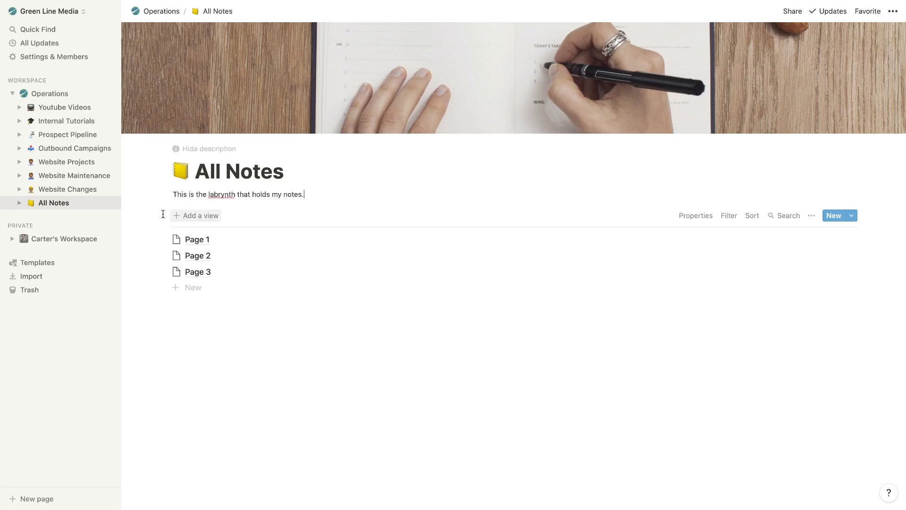
right_click(216, 194)
left_click(324, 198)
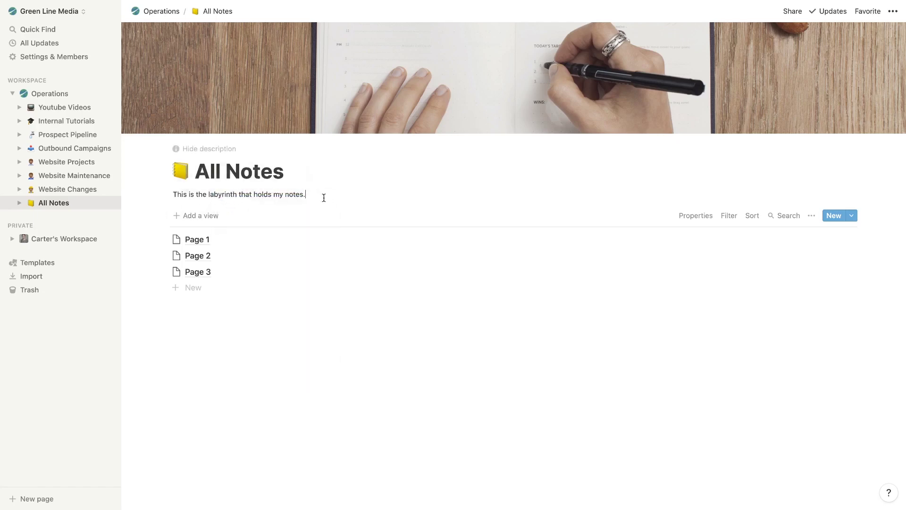
type("!")
left_click(376, 168)
Open Page 1 from the list and retitle it Note Template
left_click(201, 242)
left_click_drag(370, 104, 275, 105)
key("BackSpace")
type("Note Template")
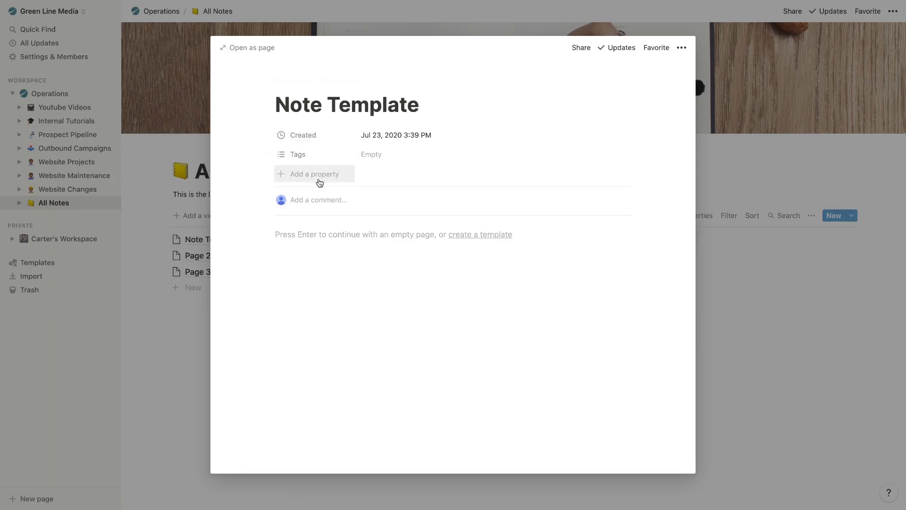
Check the Tags property's settings, then create a new Lion tag and assign it to the note
left_click(297, 157)
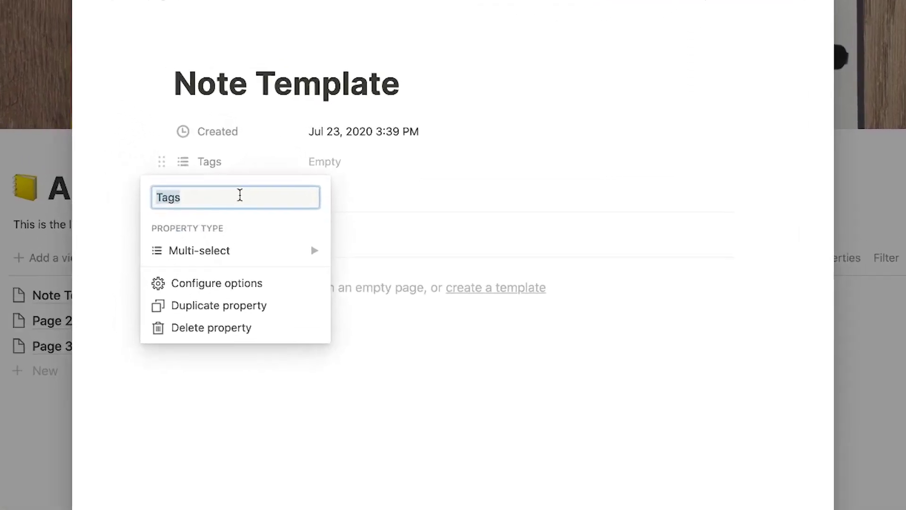
key("Escape")
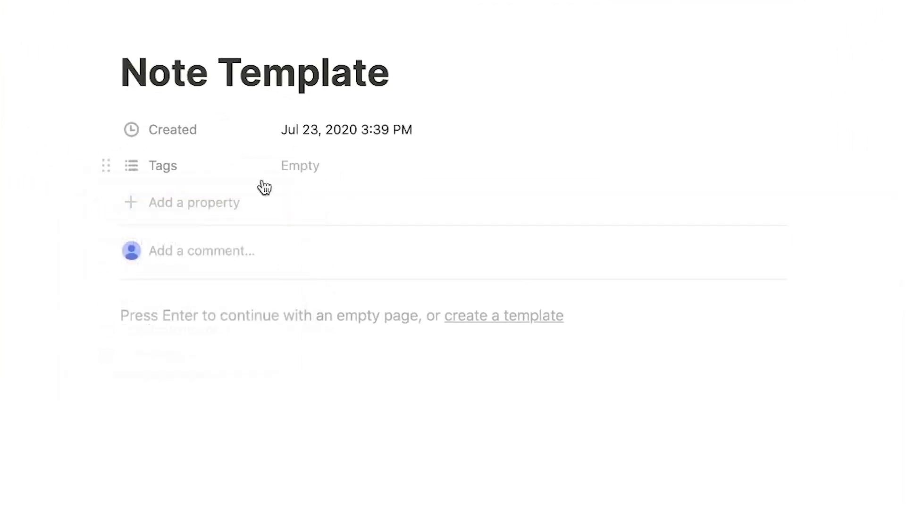
left_click(307, 166)
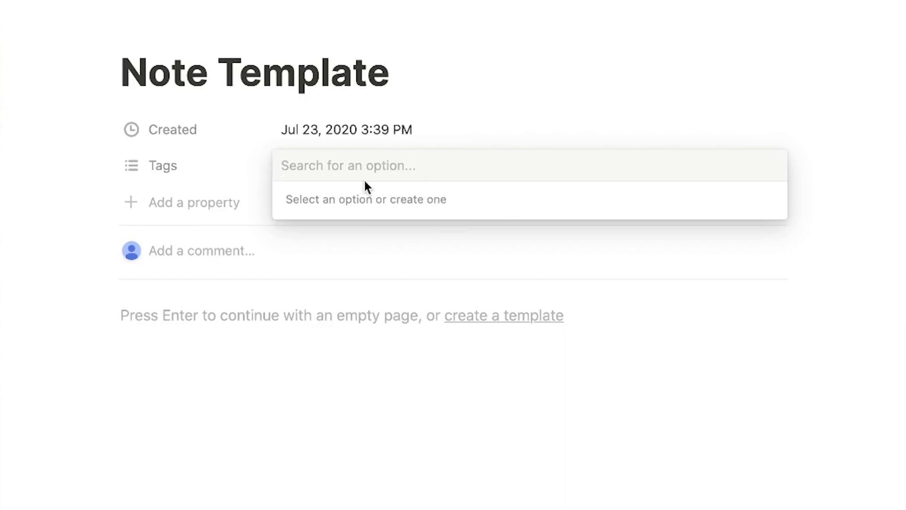
type("Lion")
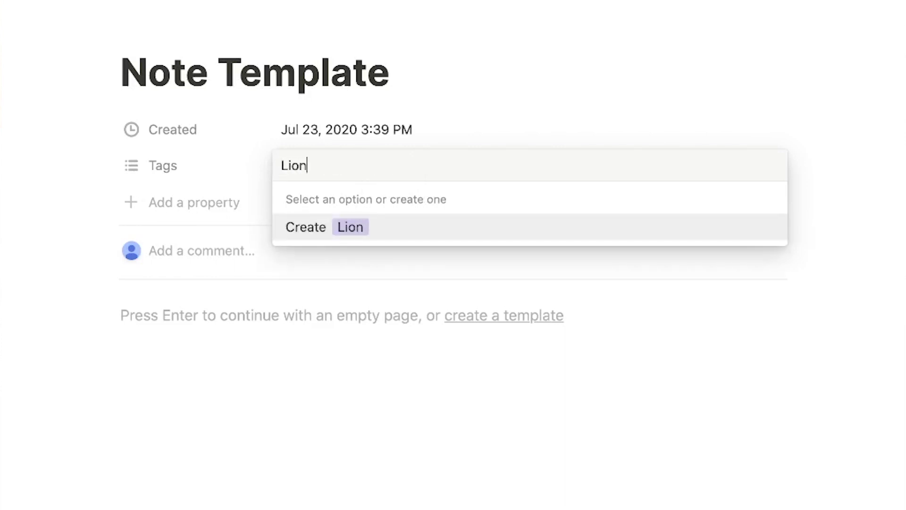
key("Return")
left_click(371, 2)
Replace the note's title with "The anatomy of lions"
left_click_drag(390, 73, 119, 71)
type("Th")
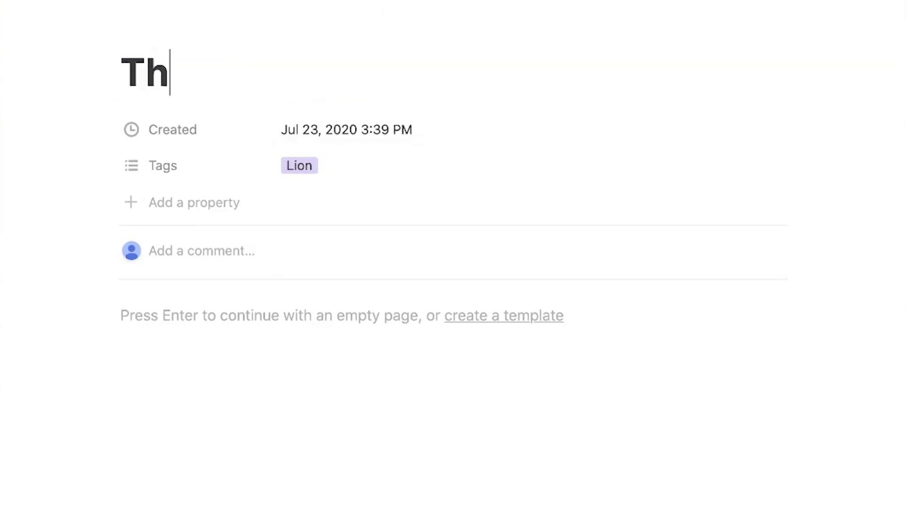
type("e anatomy of lions")
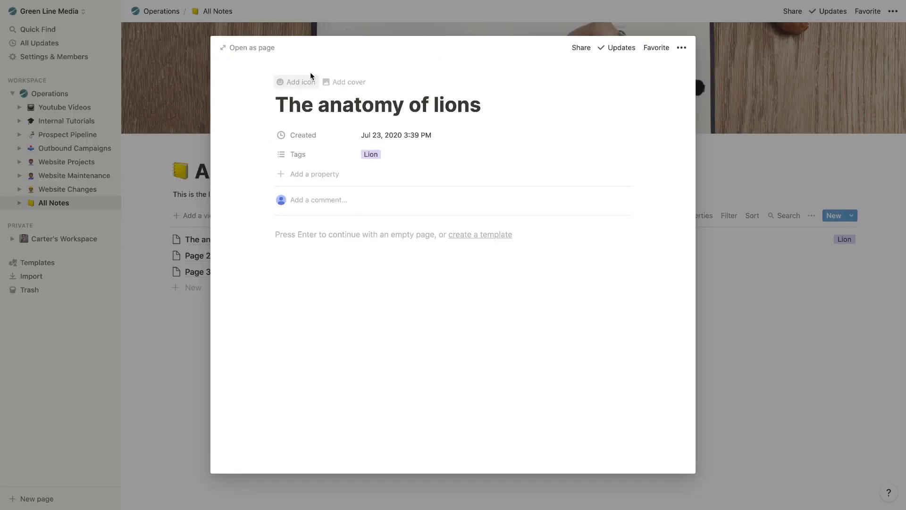
Add an icon to the lion note and change it to the lion emoji
left_click(304, 79)
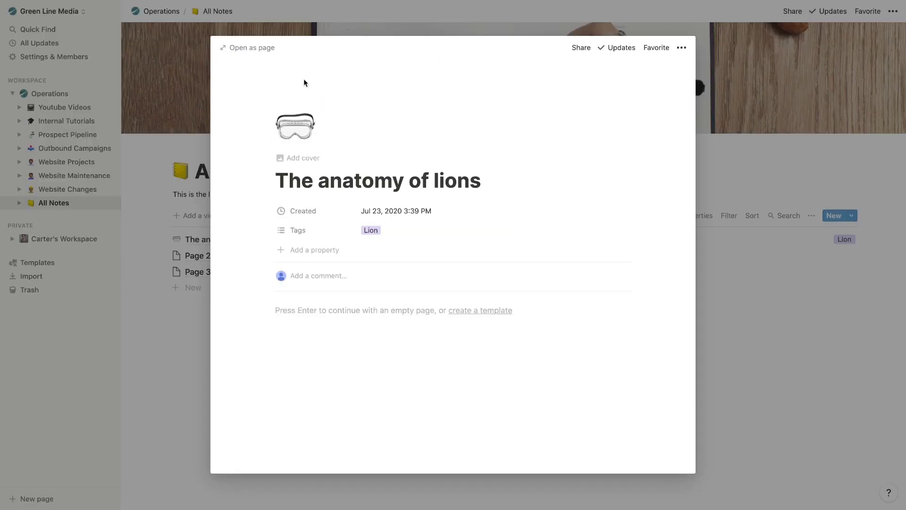
left_click(295, 126)
type("lion")
key("Return")
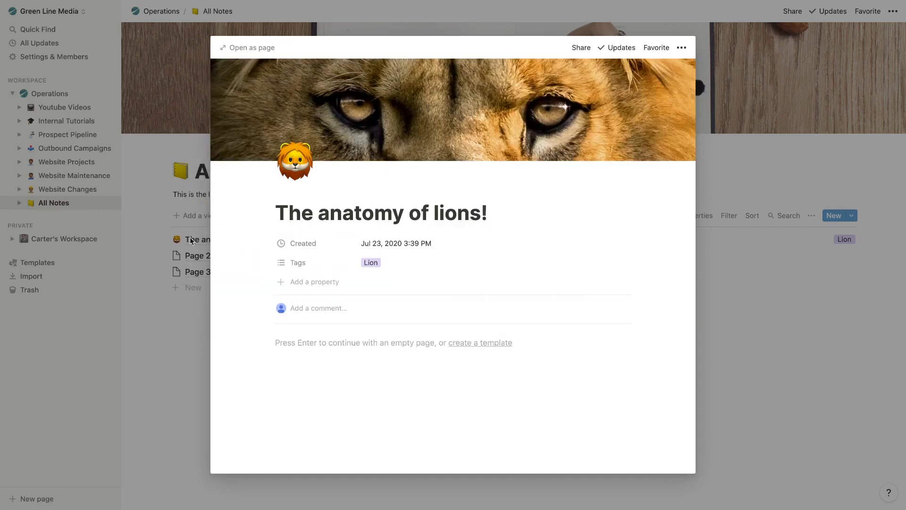
left_click(233, 233)
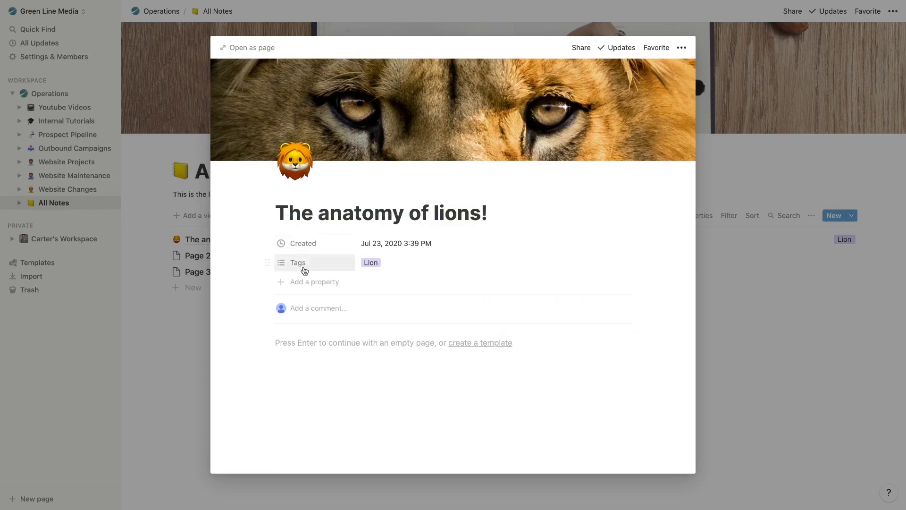
Create a Safari tag and assign it to the note alongside Lion
left_click(409, 263)
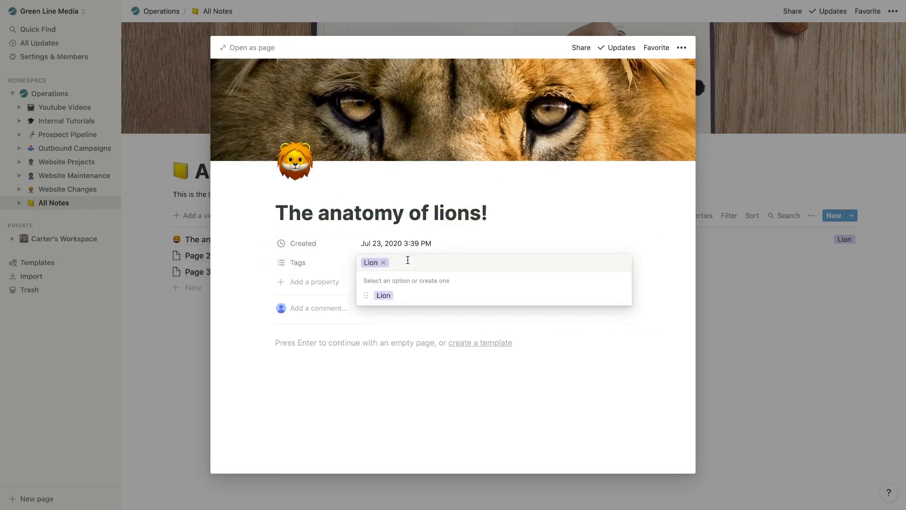
type("Safari")
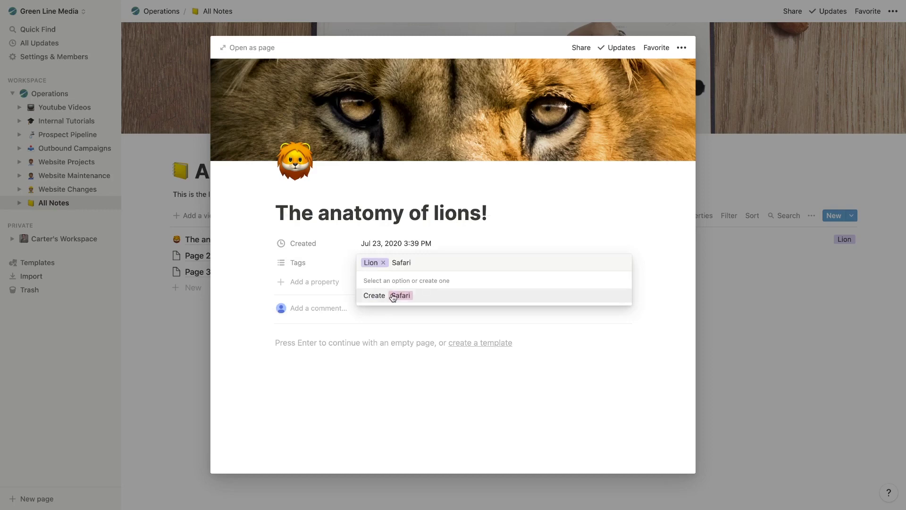
left_click(394, 296)
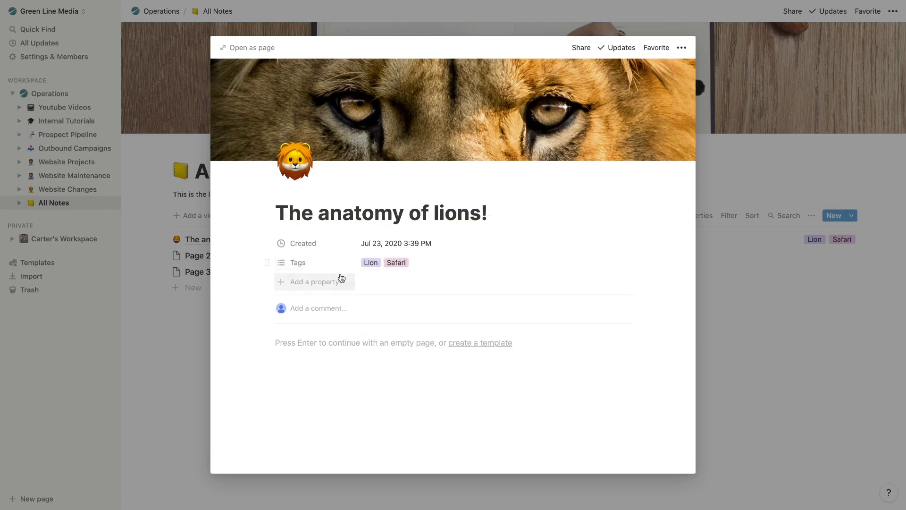
Add a property named Note Type to the note and make it a Select property
left_click(301, 284)
type("Note Type")
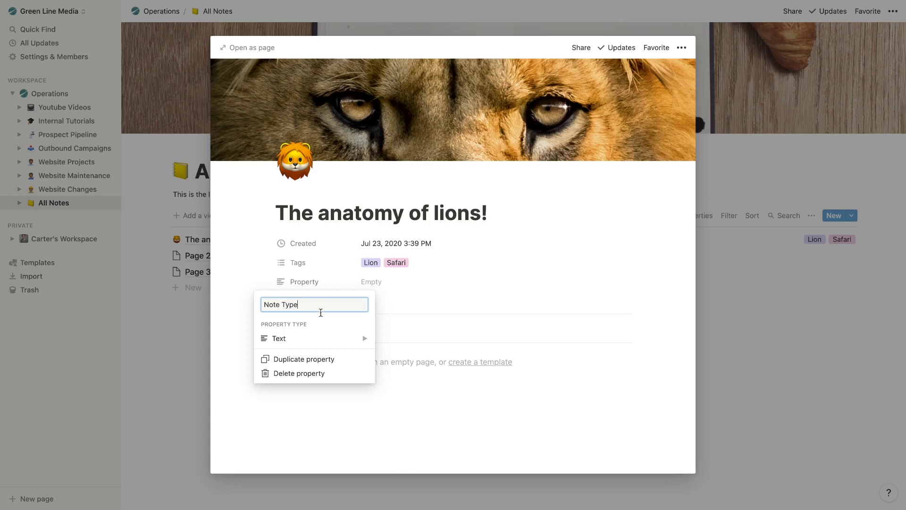
mouse_move(314, 341)
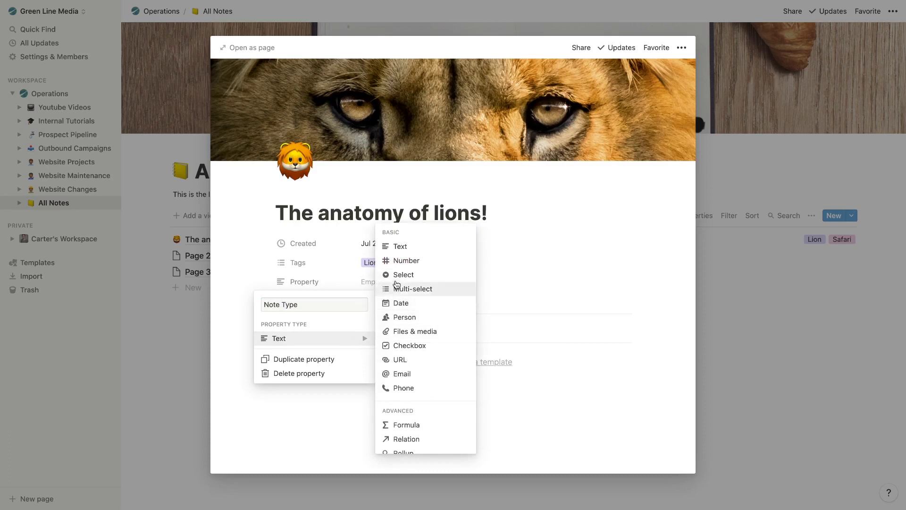
left_click(394, 274)
Create the options Field Notes, Class Notes and Idea for Note Type, assigning each in turn to the note
left_click(380, 283)
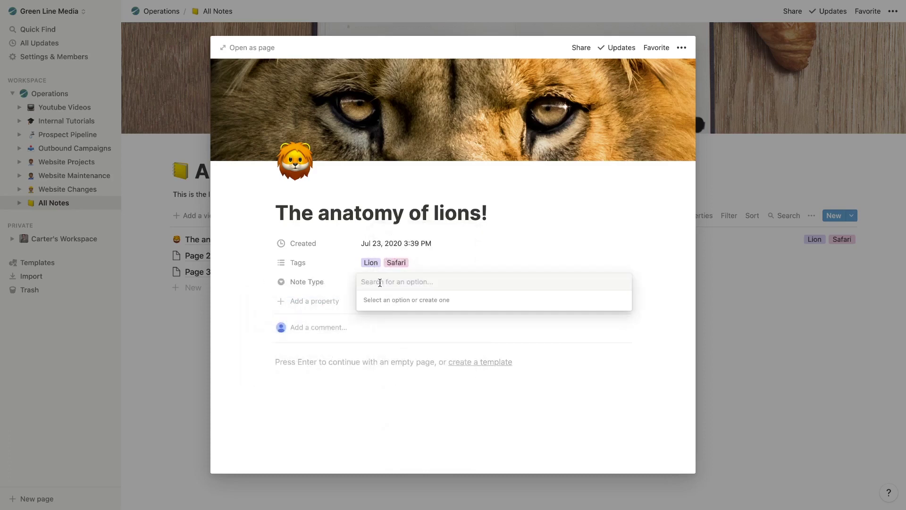
type("Field Notes")
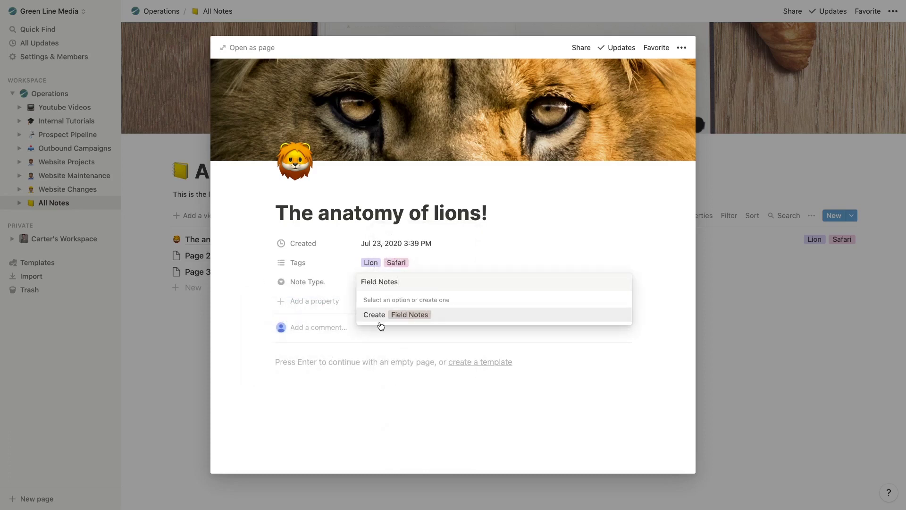
left_click(393, 316)
left_click(419, 281)
type("Class Notes")
left_click(397, 314)
left_click(397, 283)
key("Escape")
left_click(425, 285)
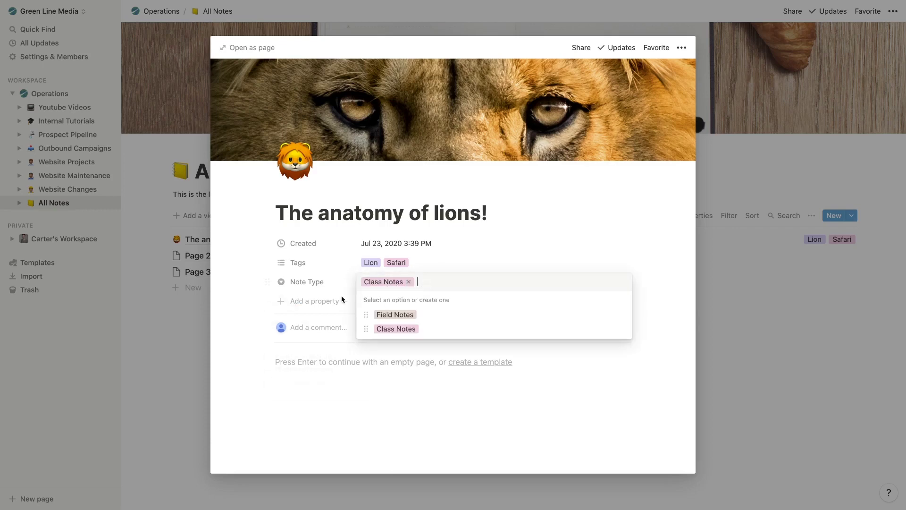
type("Idea")
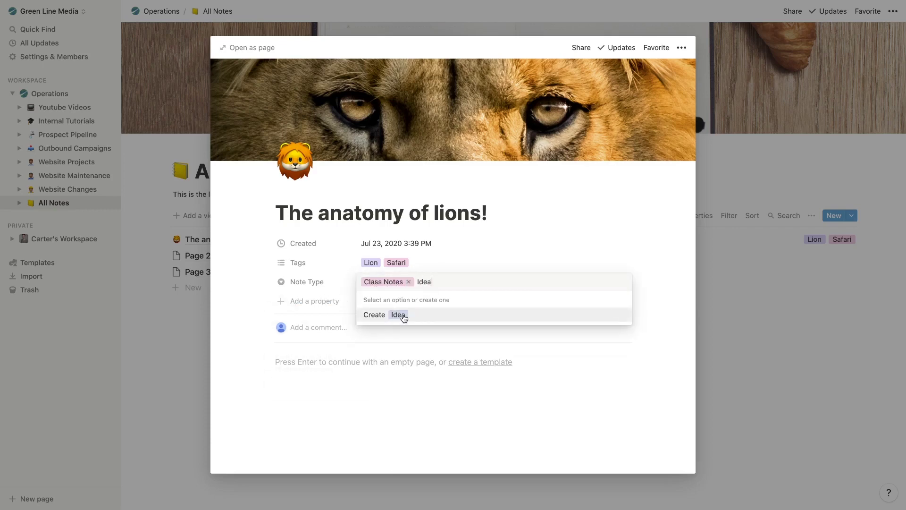
left_click(404, 316)
Switch the note's Note Type to Class Notes and back to Idea
left_click(393, 283)
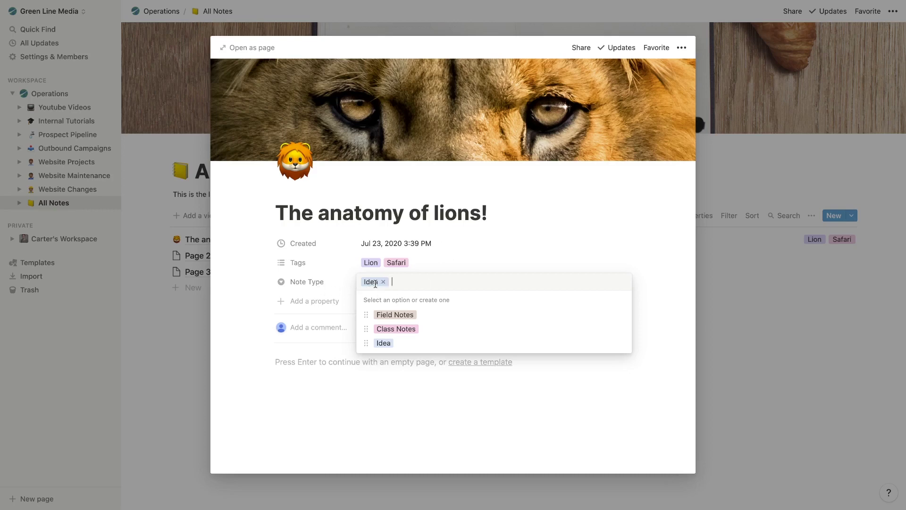
left_click(391, 329)
left_click(385, 283)
left_click(383, 342)
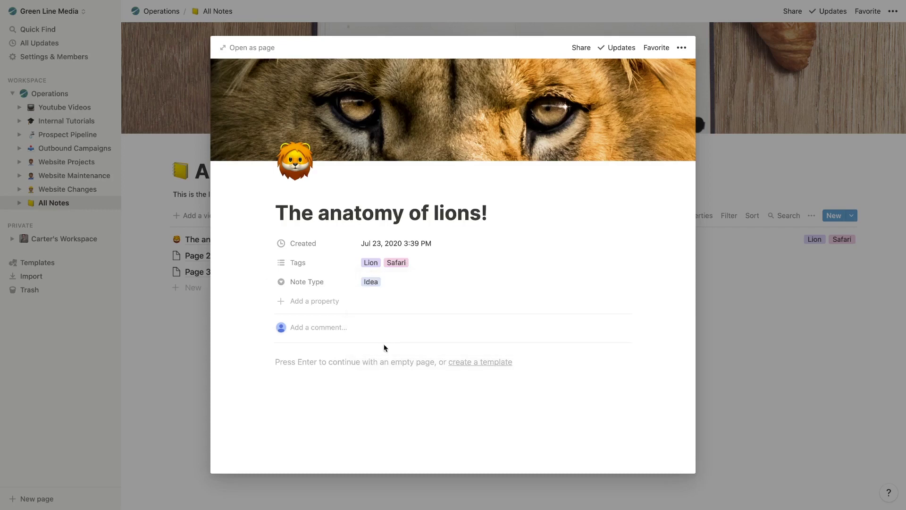
Check the Note Type property's settings and set the note's type to Field Notes
left_click(306, 282)
left_click(312, 338)
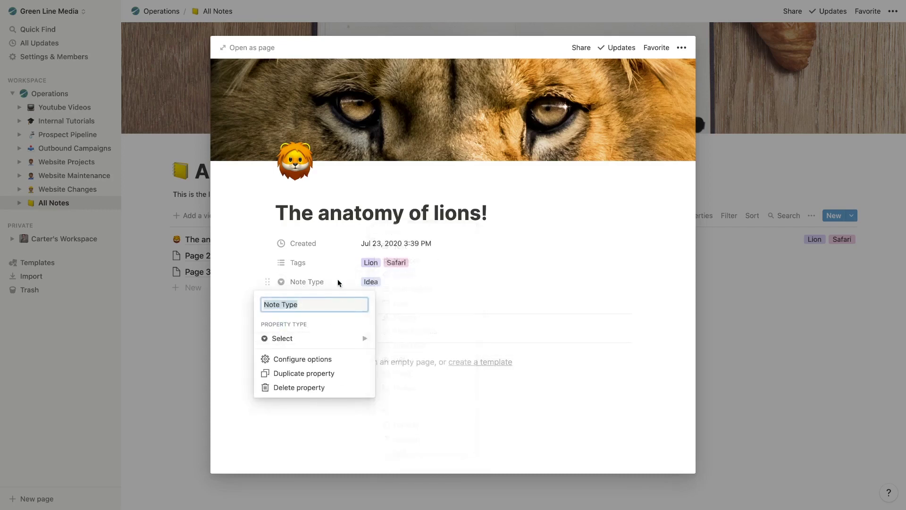
left_click(338, 280)
left_click(370, 282)
left_click(385, 314)
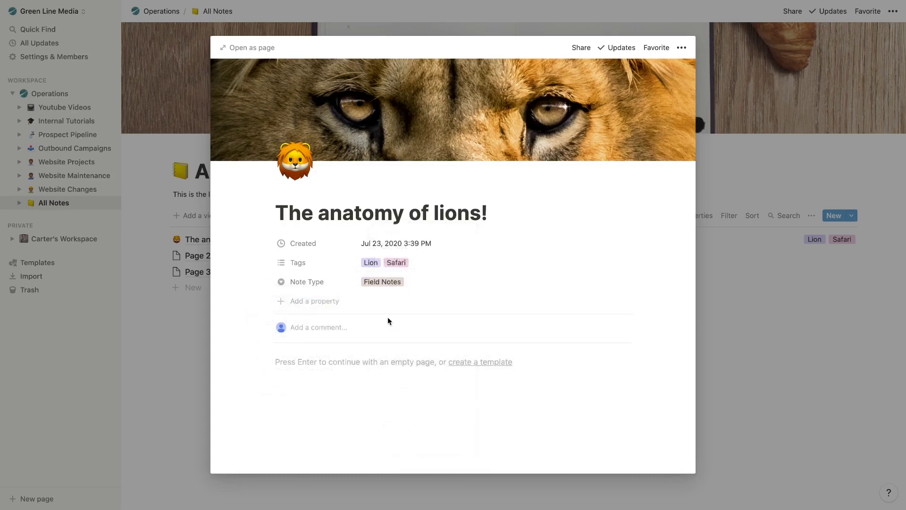
Examine which property types are available for the Note Type property
left_click(306, 282)
left_click(292, 338)
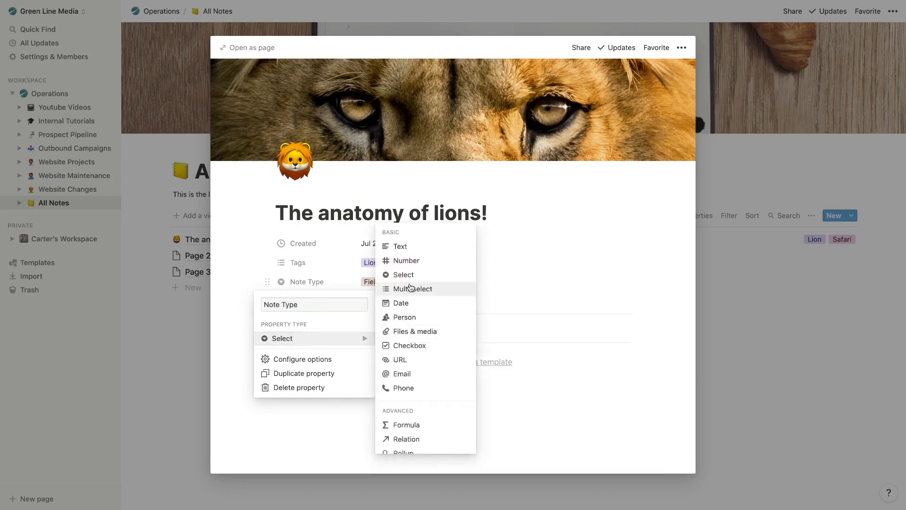
left_click(294, 263)
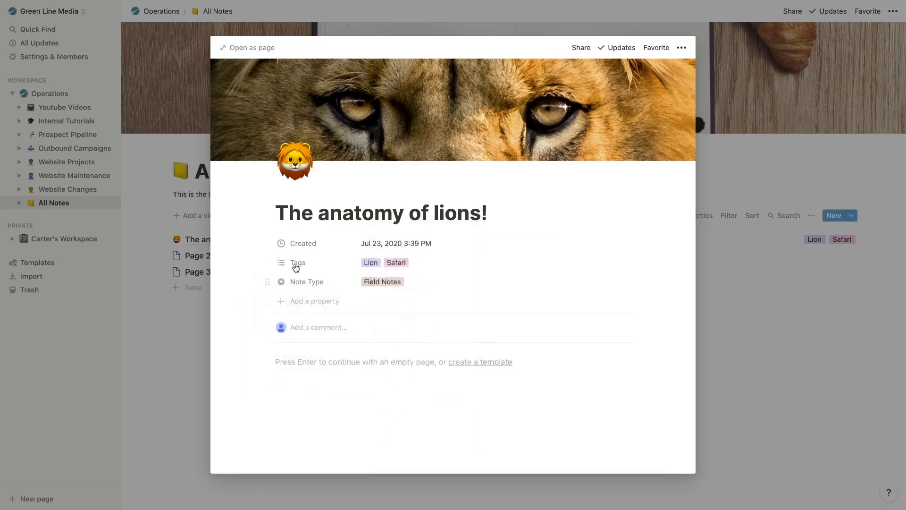
Review the Tags property's type setting and add a new Africa tag to the note
left_click(295, 263)
mouse_move(315, 322)
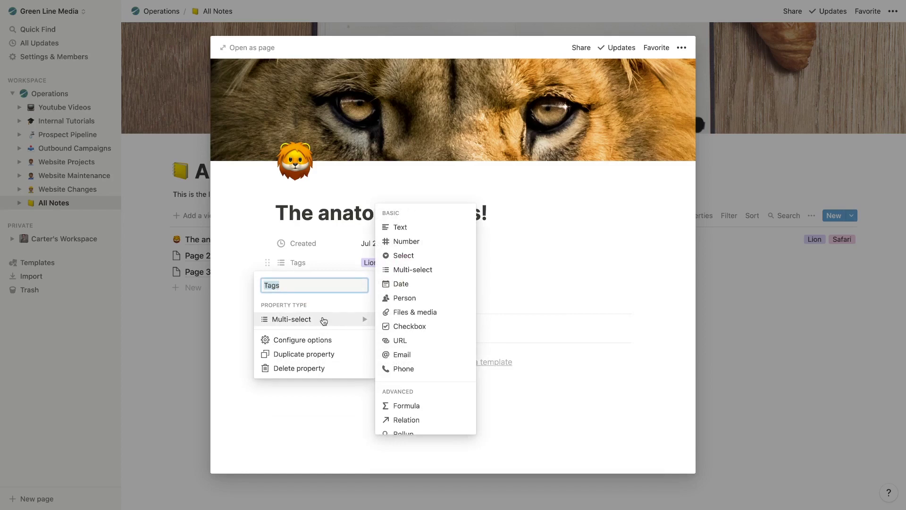
left_click(272, 257)
left_click(446, 261)
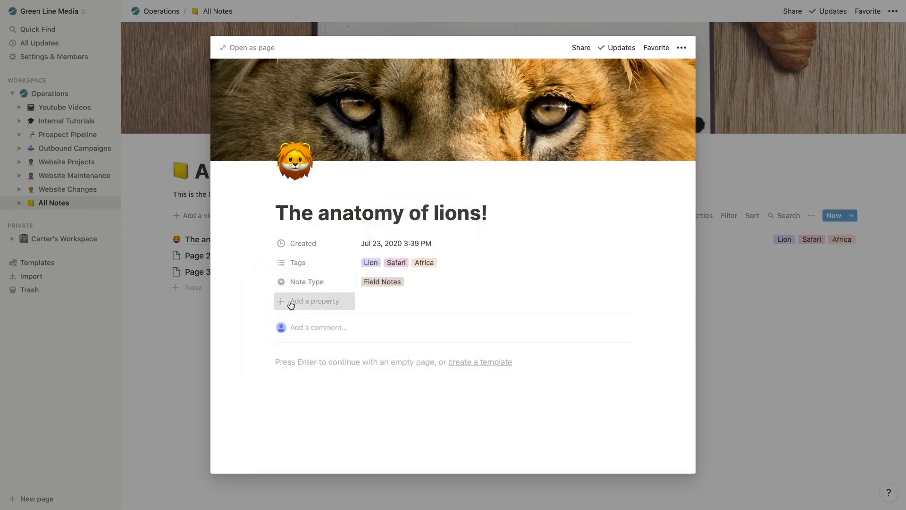
Add a Person property to the note and name it Author
left_click(290, 301)
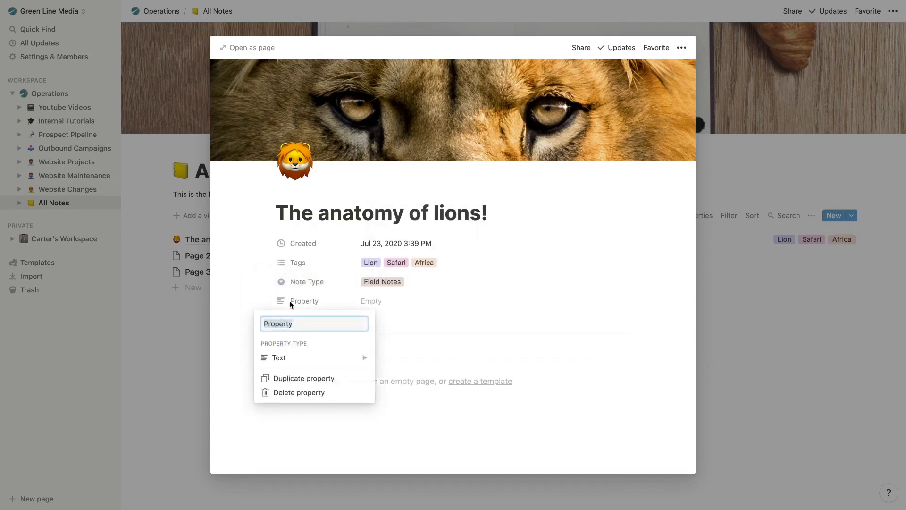
mouse_move(313, 365)
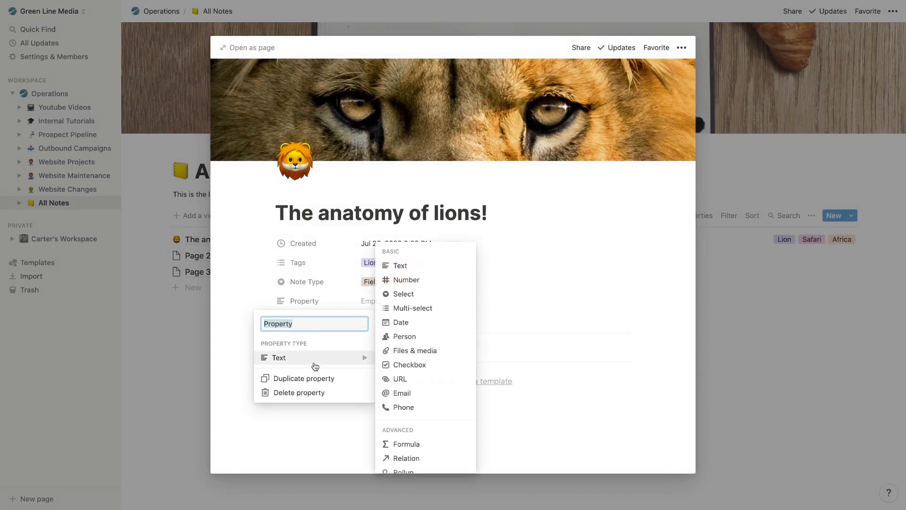
left_click(300, 293)
left_click(302, 281)
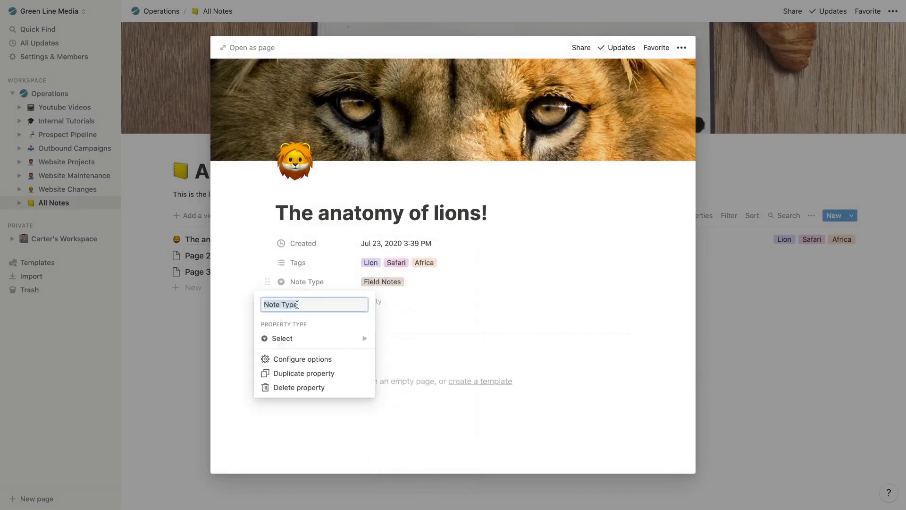
left_click(260, 276)
left_click(309, 301)
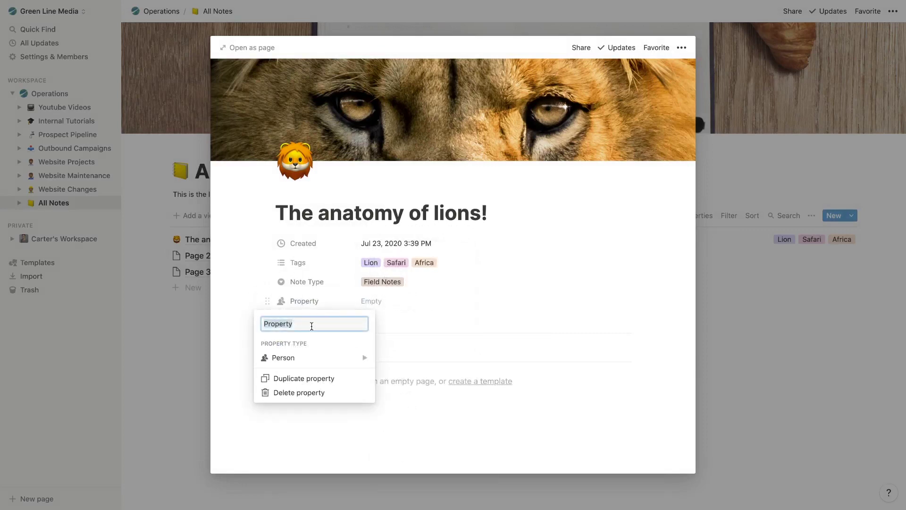
type("Author")
key("Return")
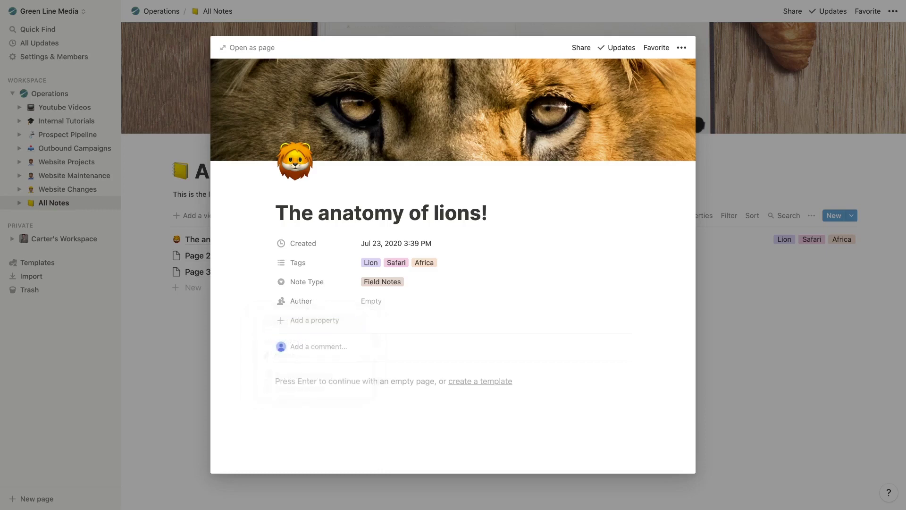
Assign the first listed workspace member as the note's Author
left_click(371, 303)
left_click(384, 334)
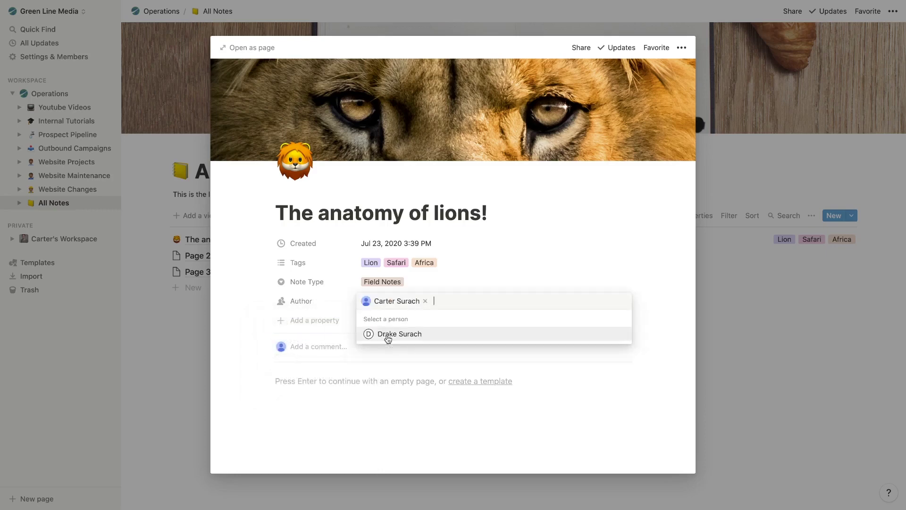
left_click(242, 302)
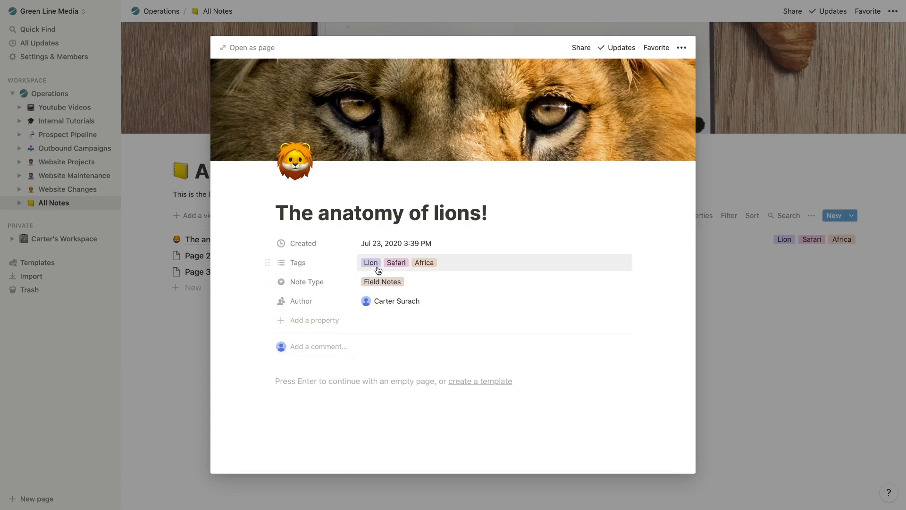
Write "I. Lions" in the note's body with an indented bullet "Details of lions." beneath it
scroll(310, 360, "down", 3)
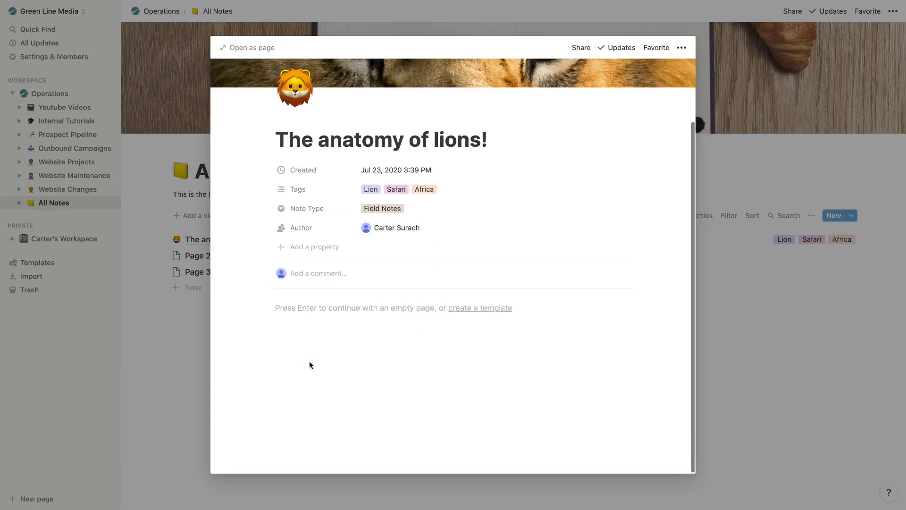
left_click(325, 304)
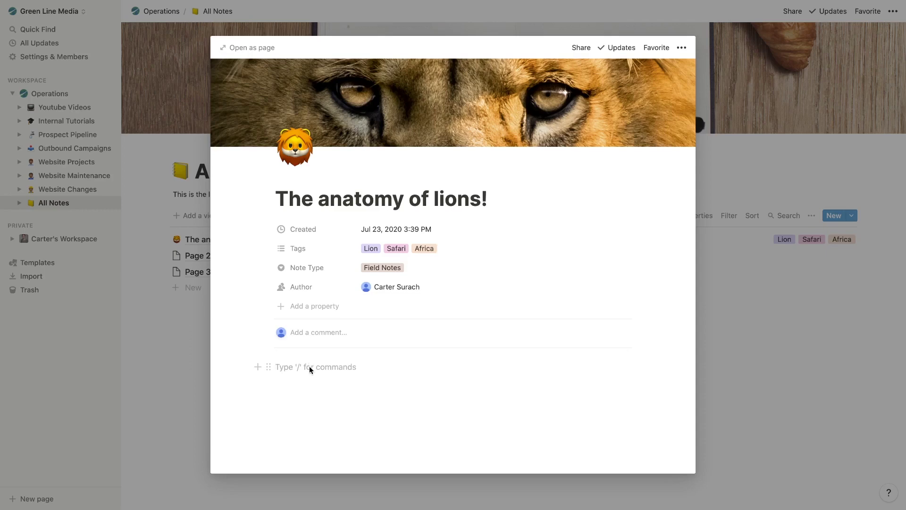
type("I. Lions")
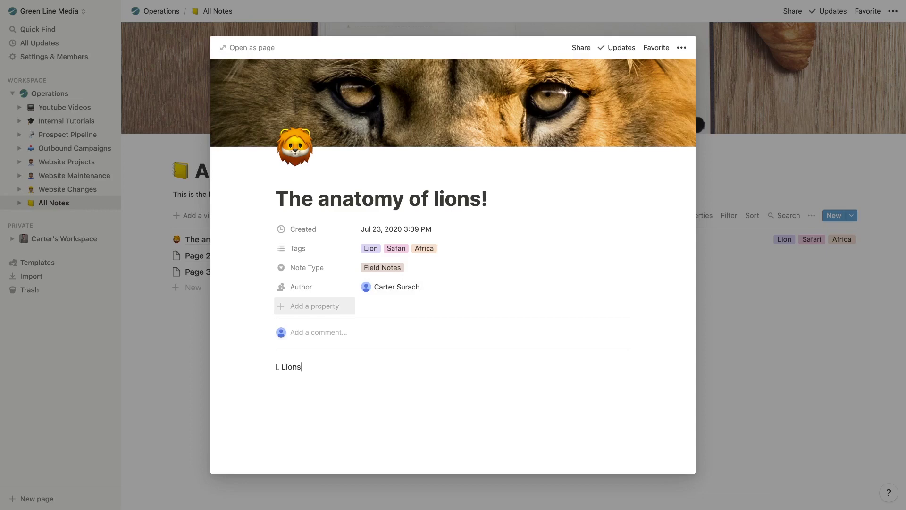
key("Return")
key("Tab")
type("- Details of lions.")
key("Return")
key("BackSpace")
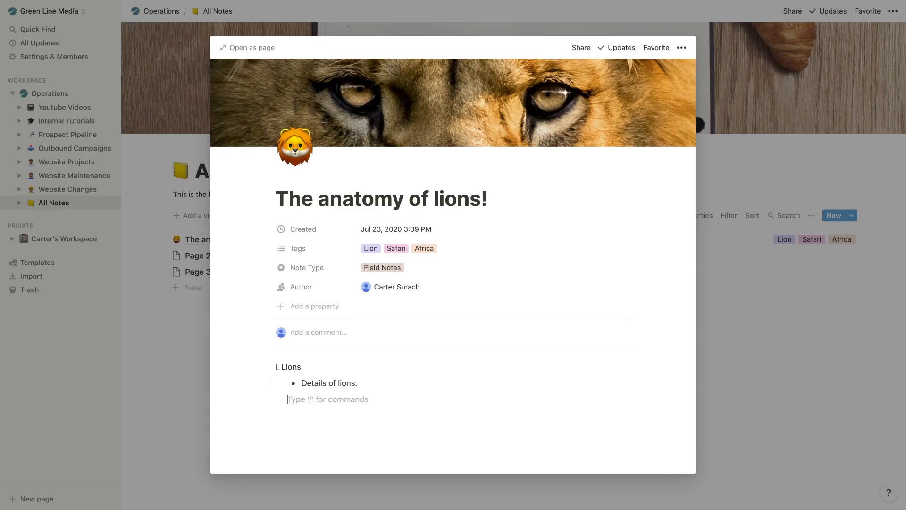
Insert an image block beneath the "Details of lions." bullet, using an Unsplash photo of a walking lion found by searching "lion"
left_click(268, 399)
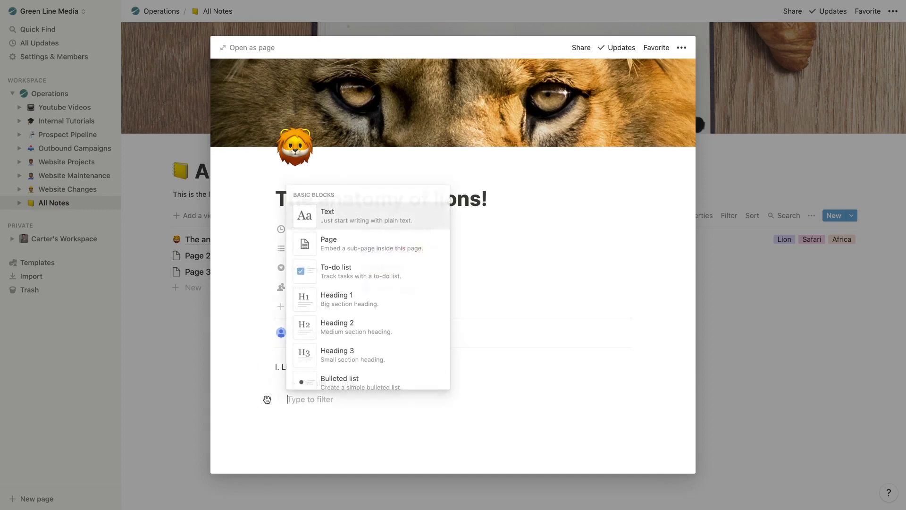
scroll(345, 322, "down", 3)
scroll(346, 322, "down", 5)
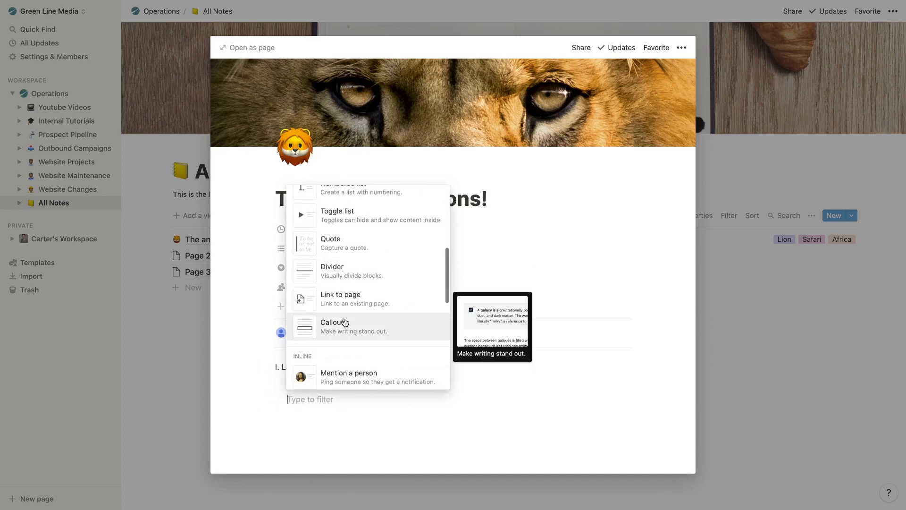
scroll(385, 289, "down", 6)
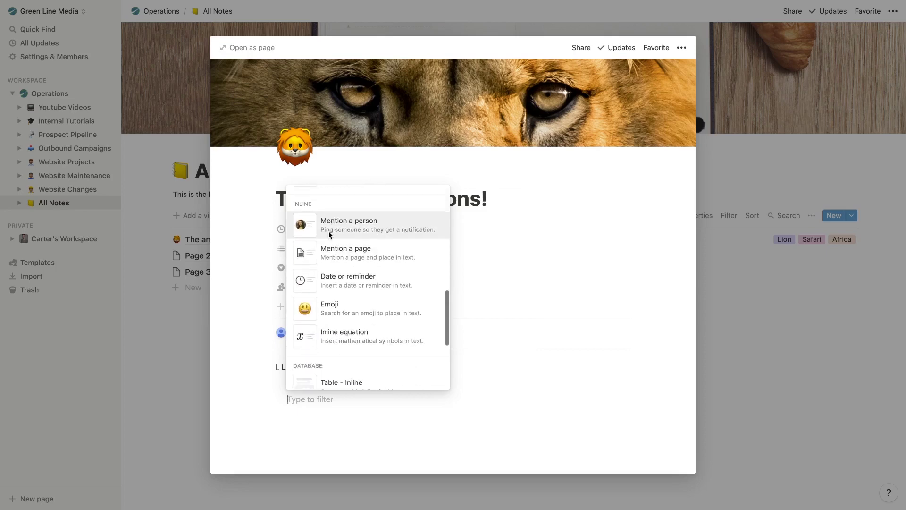
scroll(324, 297, "down", 8)
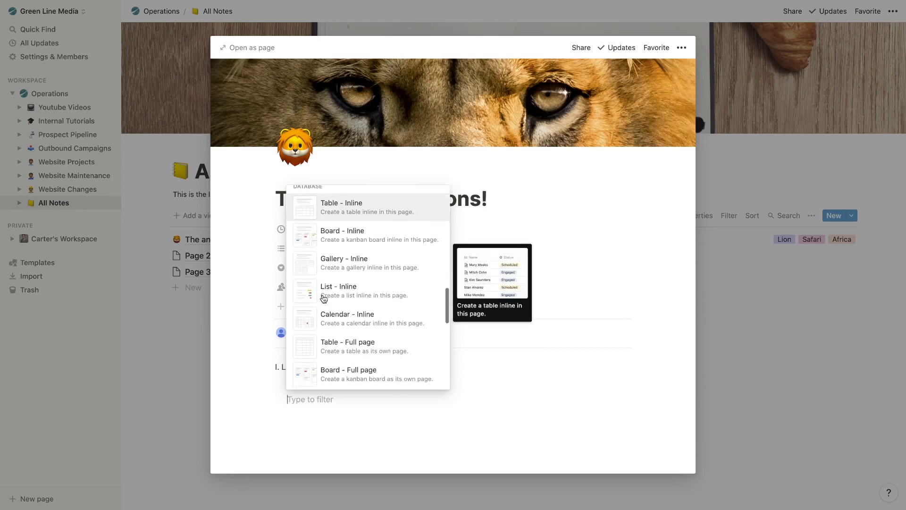
scroll(324, 298, "down", 1)
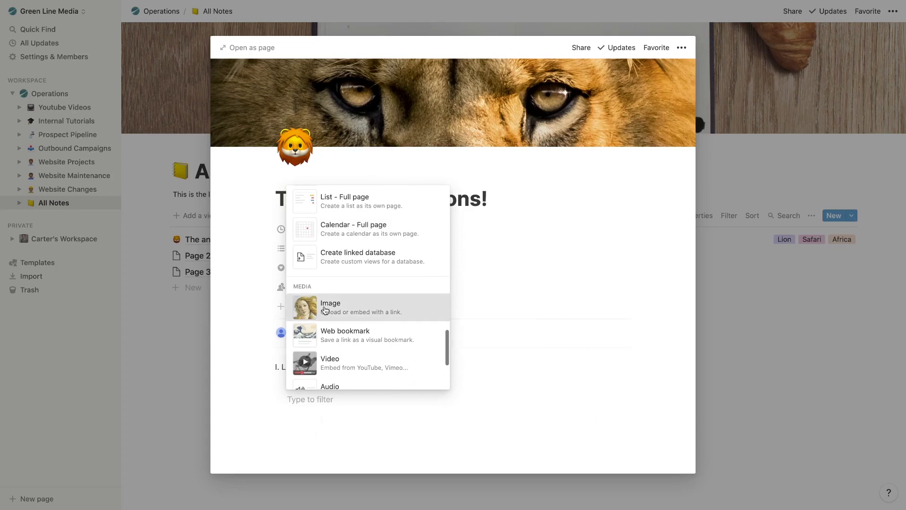
left_click(323, 302)
left_click(425, 426)
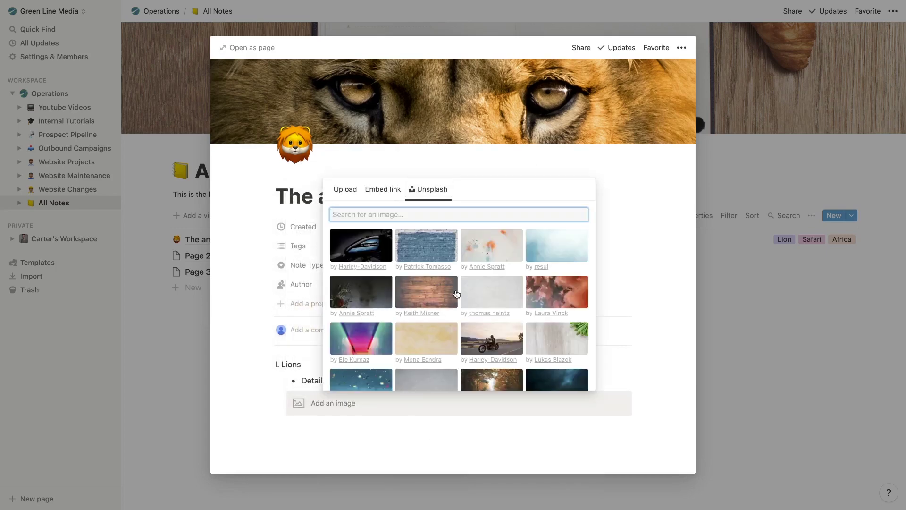
type("lion")
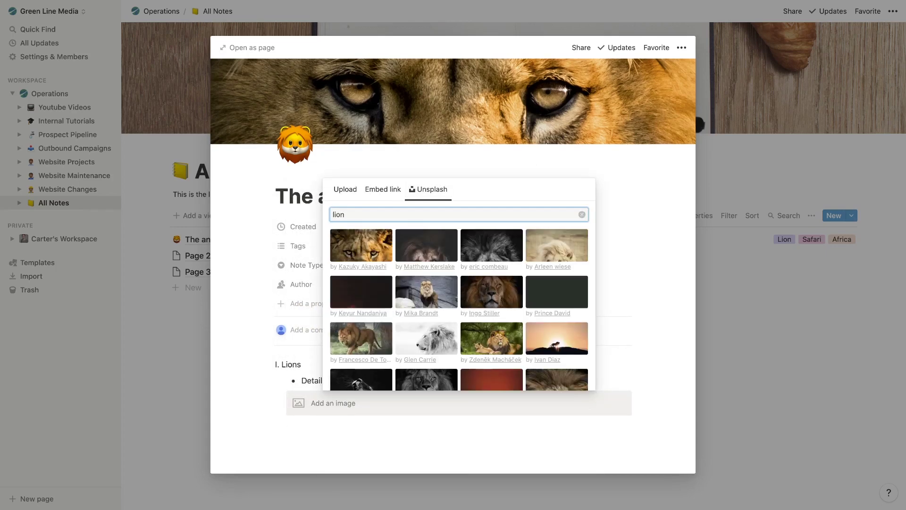
left_click(284, 384)
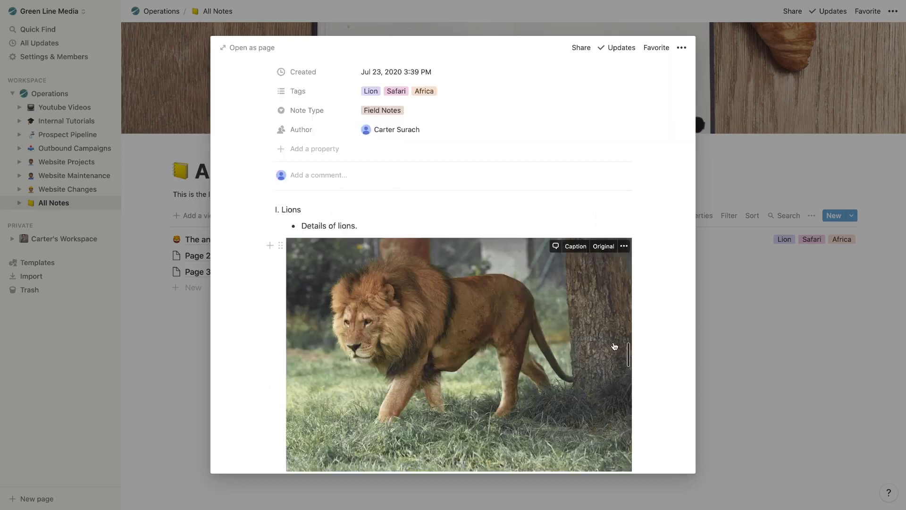
Shrink the lion photo, place it in a column beside the text, narrow the text column, and close the note
left_click_drag(625, 347, 431, 337)
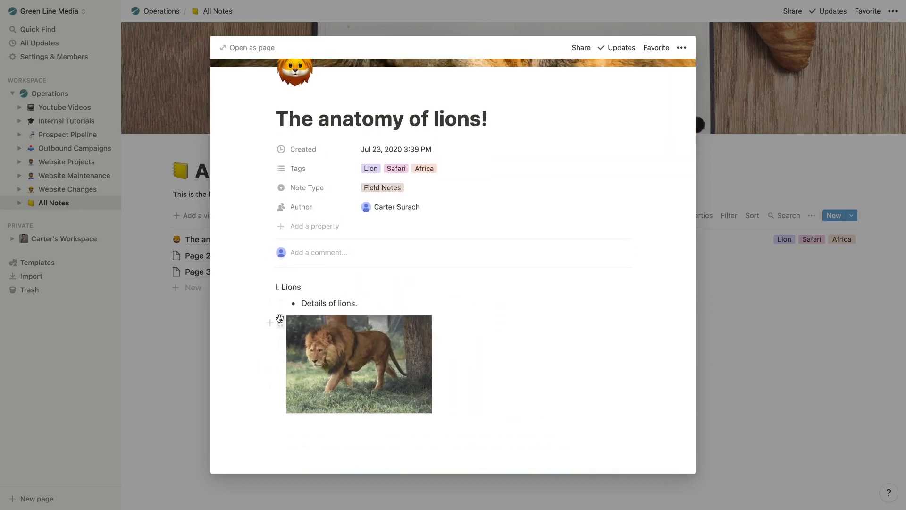
left_click_drag(280, 322, 637, 289)
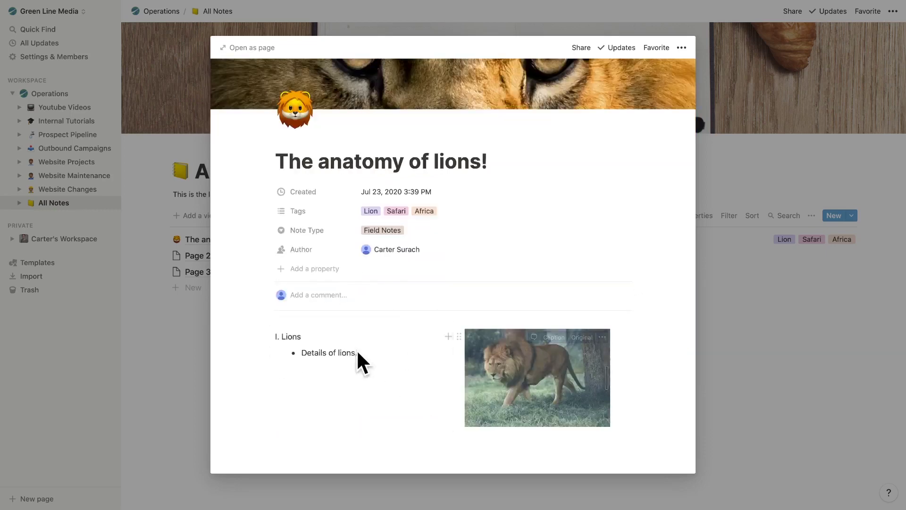
left_click_drag(457, 366, 390, 366)
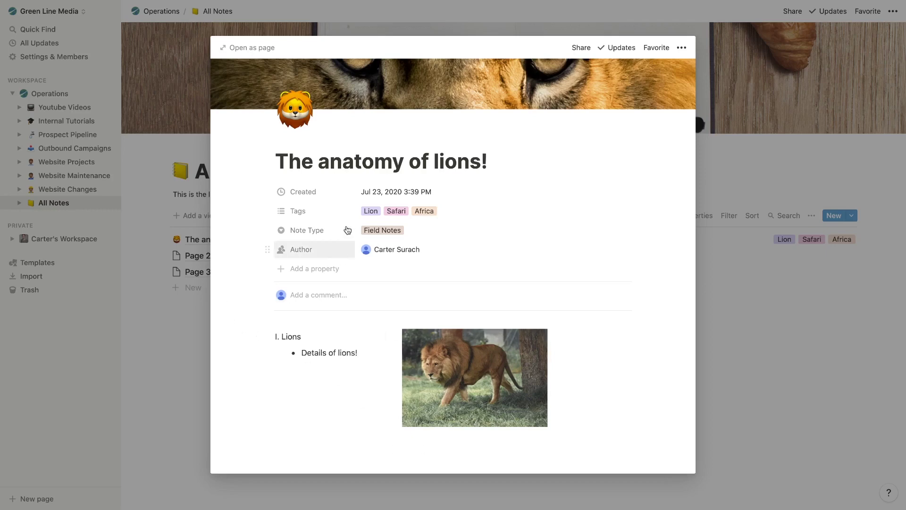
left_click(204, 265)
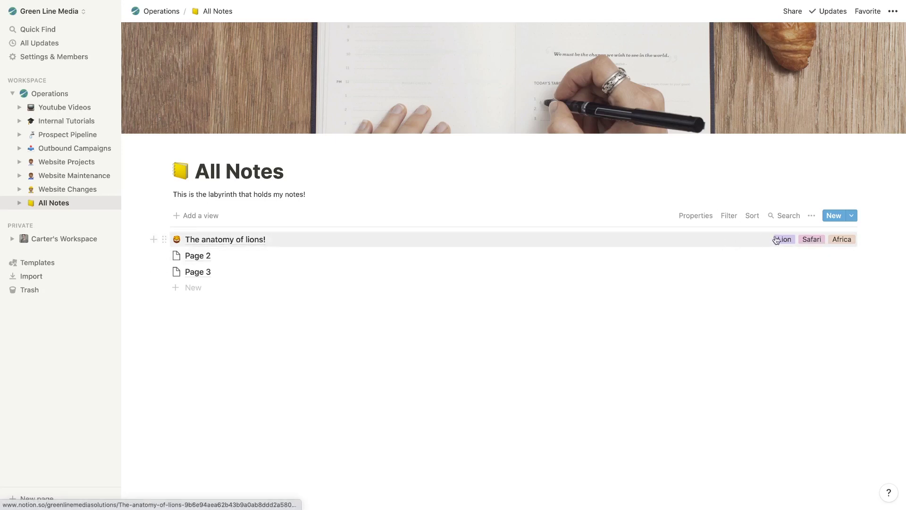
Reopen the lions note to review its Note Type options, and return to the All Notes list
left_click(722, 241)
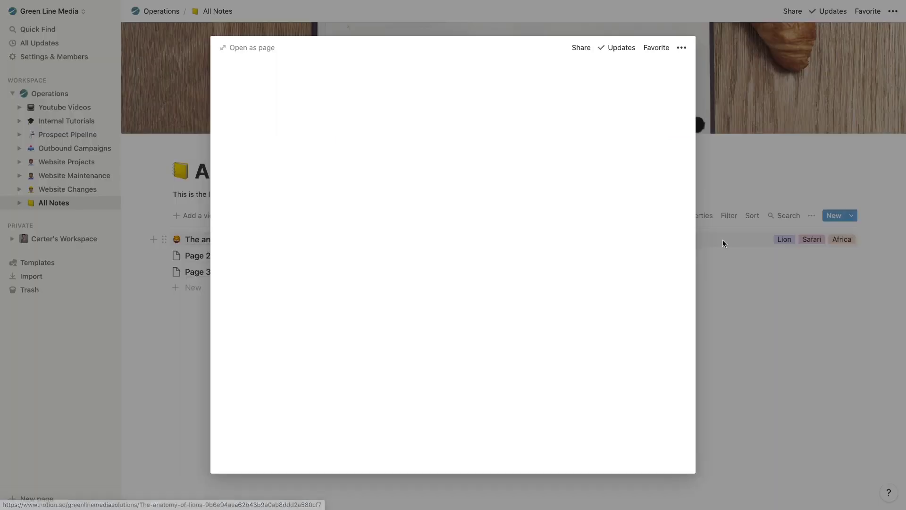
left_click(394, 282)
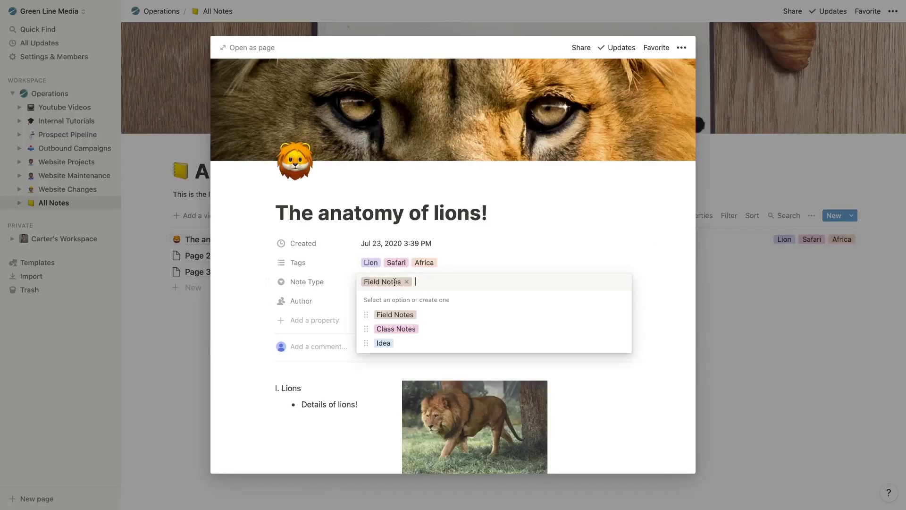
left_click(398, 316)
left_click(224, 308)
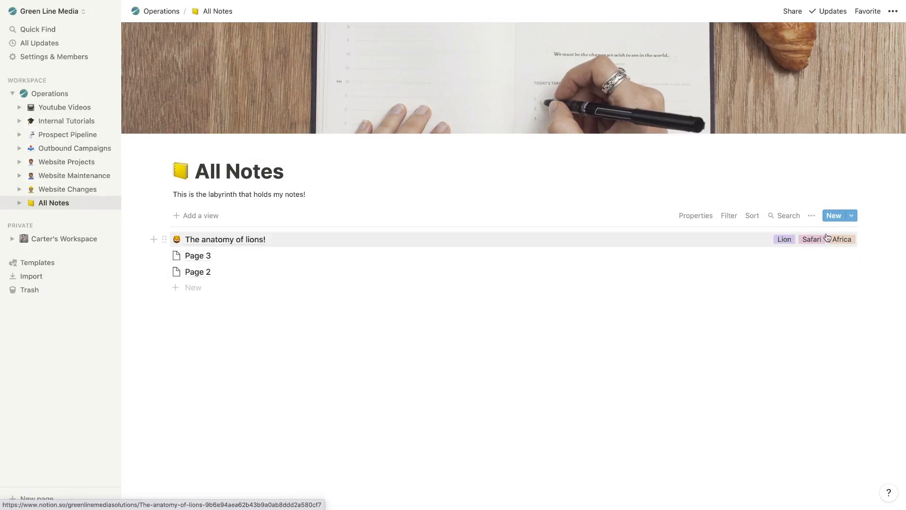
Show the Author, Created and Note Type properties in the All Notes list view
left_click(700, 215)
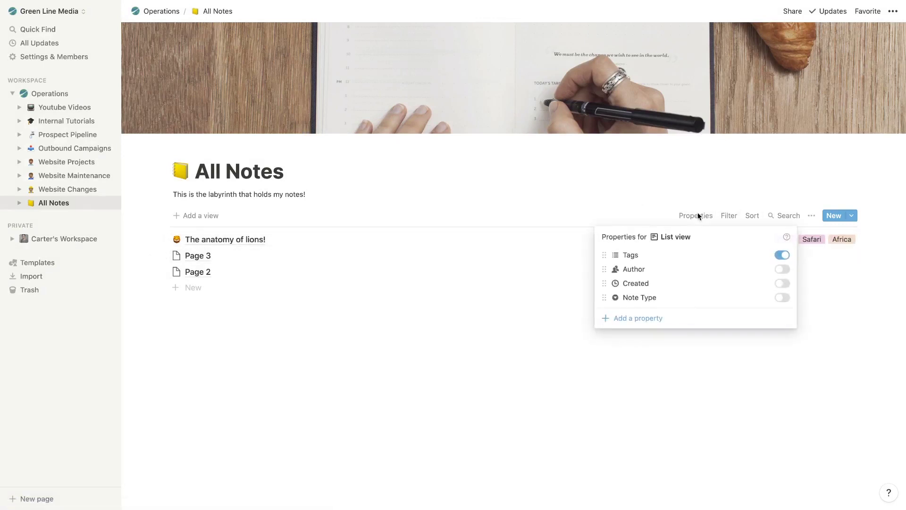
left_click(782, 269)
left_click(782, 283)
left_click(782, 297)
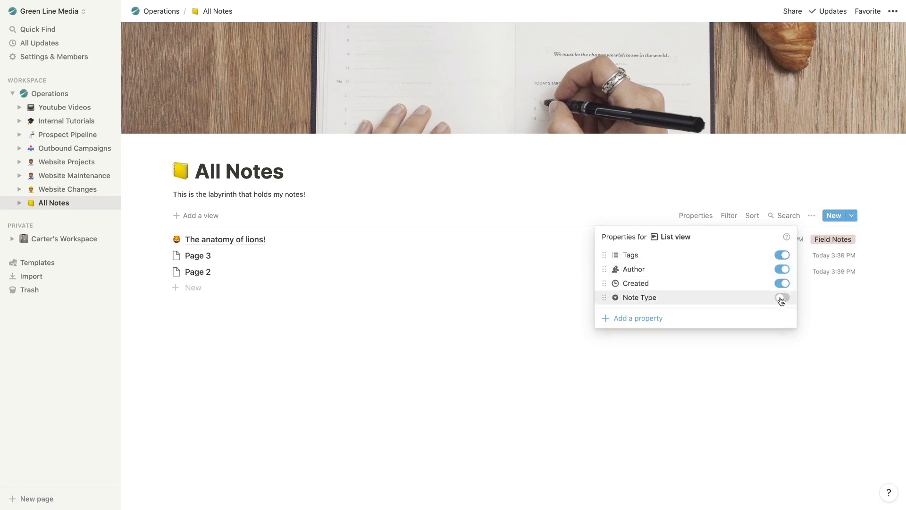
left_click(836, 352)
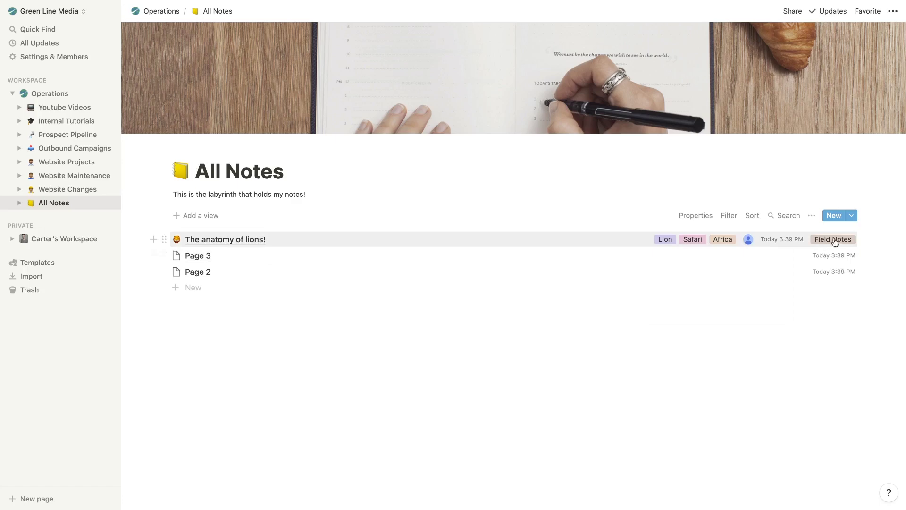
Move the Tags property to the end of the list view's property order
left_click(697, 217)
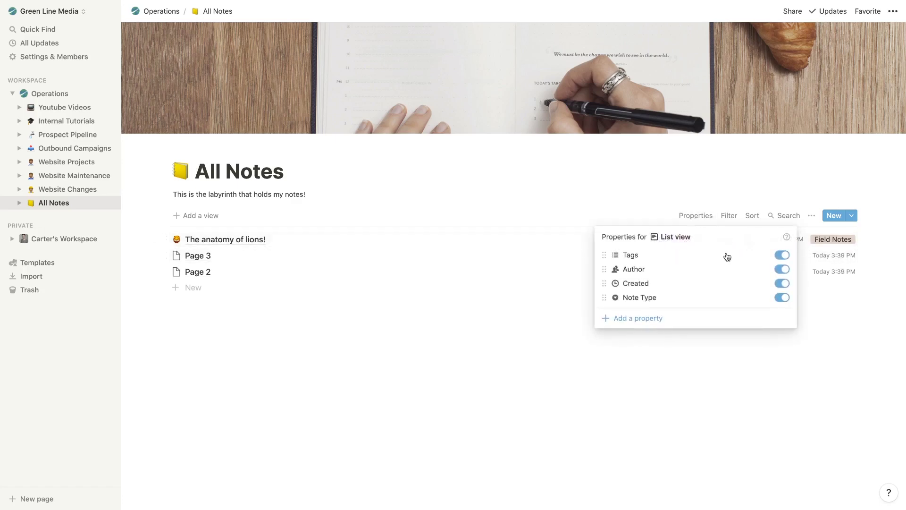
left_click_drag(604, 255, 604, 299)
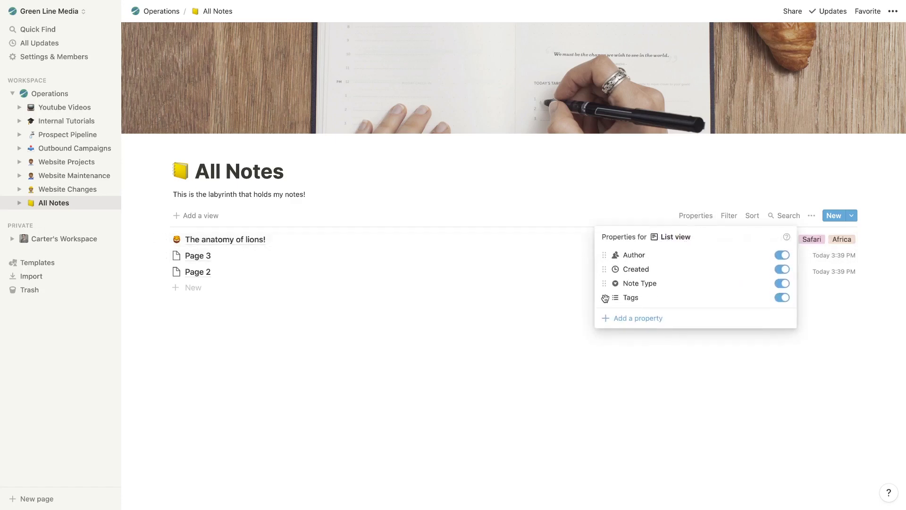
left_click(598, 202)
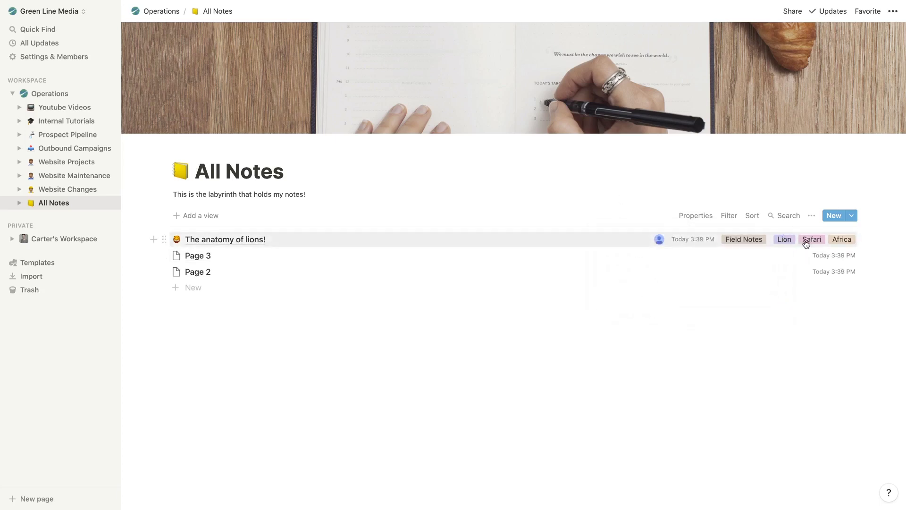
Reorder the list view's properties so Note Type comes first and Tags sits just before Created
left_click(696, 216)
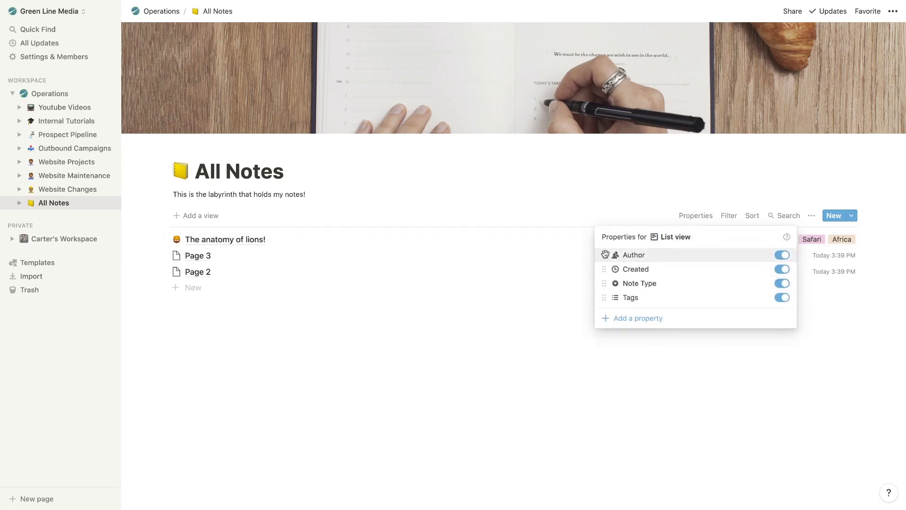
left_click_drag(603, 282, 603, 253)
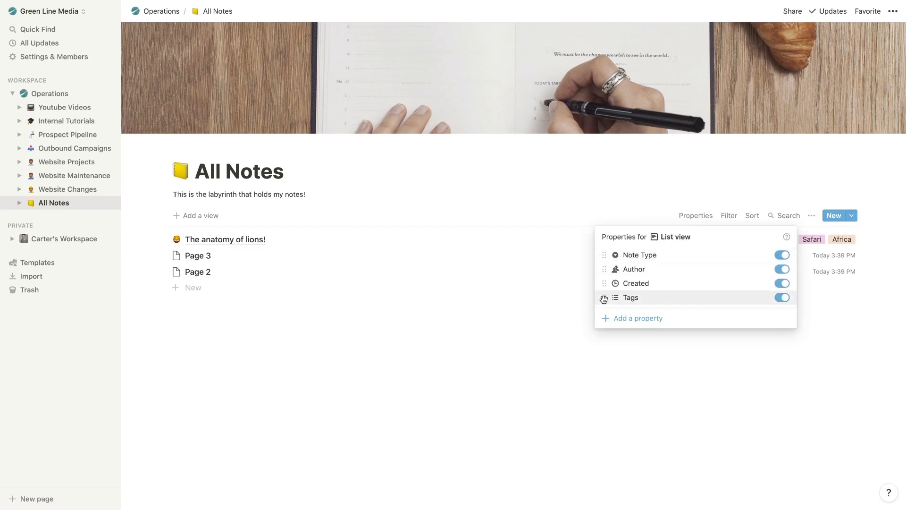
left_click_drag(604, 298, 605, 278)
left_click(605, 389)
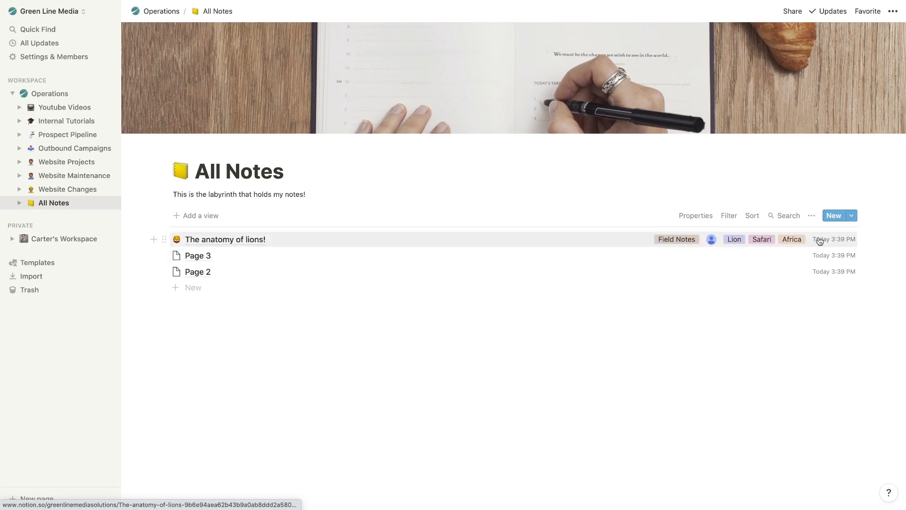
Open the Page 3 note and retitle it "The anatomy of zebras!"
left_click(175, 257)
left_click_drag(353, 105, 274, 105)
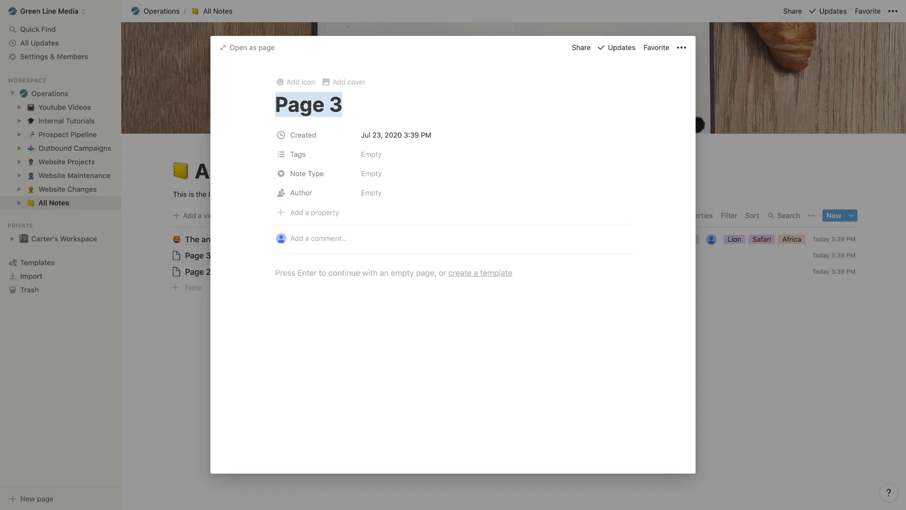
key("BackSpace")
type("The anotomy ")
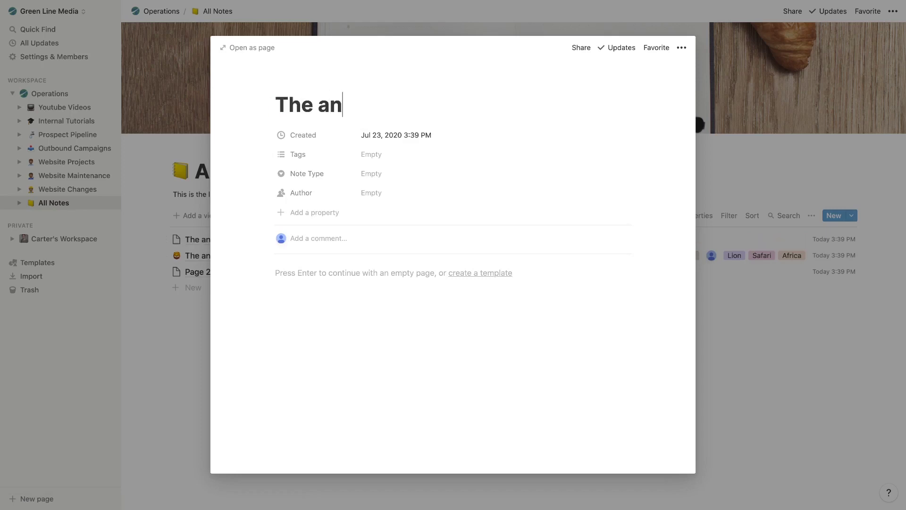
type("of zer")
key("BackSpace")
type("br")
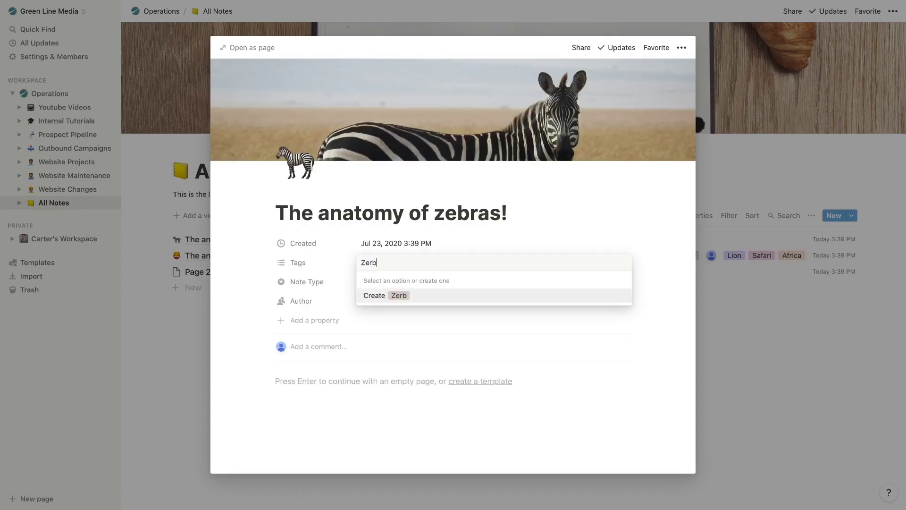
Tag the zebras note with a new Zebra tag plus the existing Africa and Safari tags
key("BackSpace")
key("BackSpace")
type("bra")
left_click(398, 296)
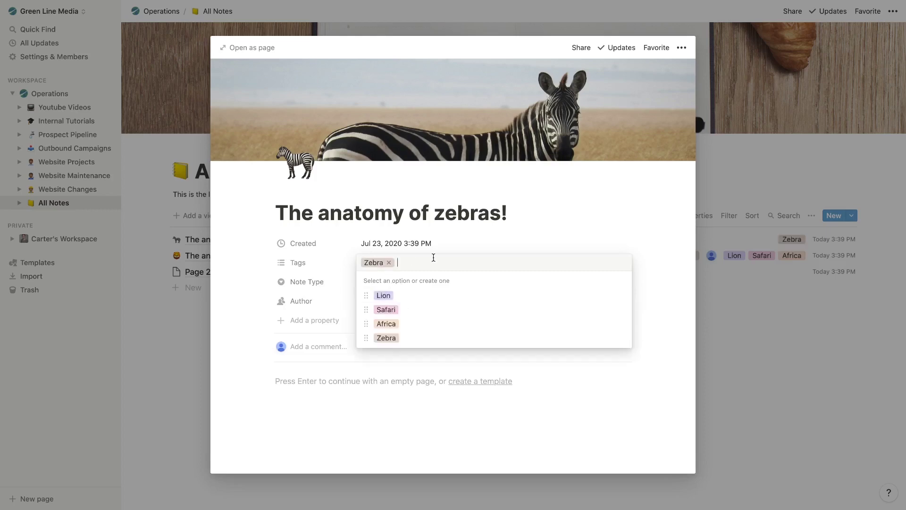
left_click(405, 323)
left_click(392, 309)
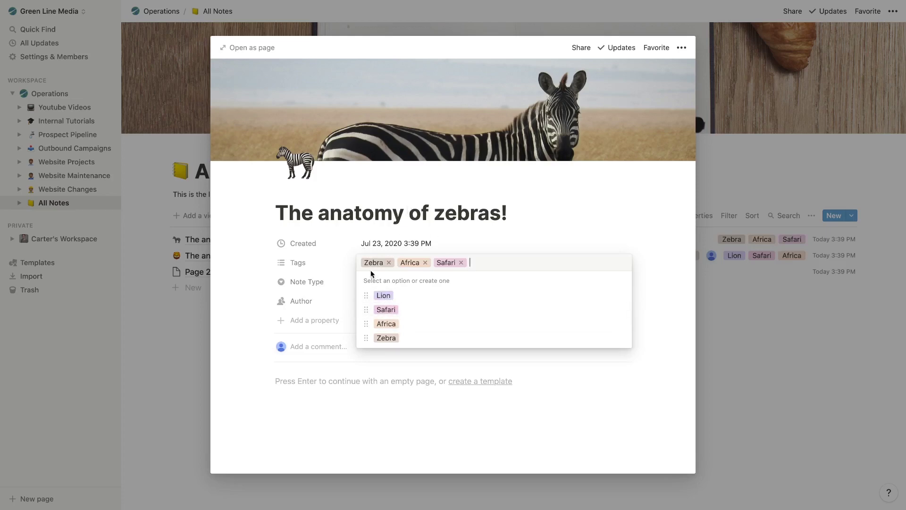
left_click(456, 193)
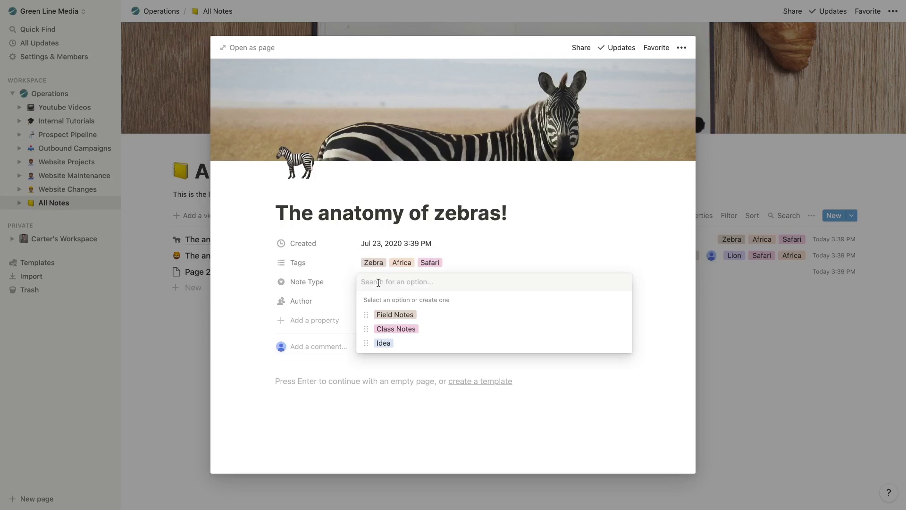
Set the zebras note's Note Type to Field Notes and assign the first listed workspace member as Author
left_click(392, 314)
left_click(344, 300)
left_click(368, 305)
left_click(374, 302)
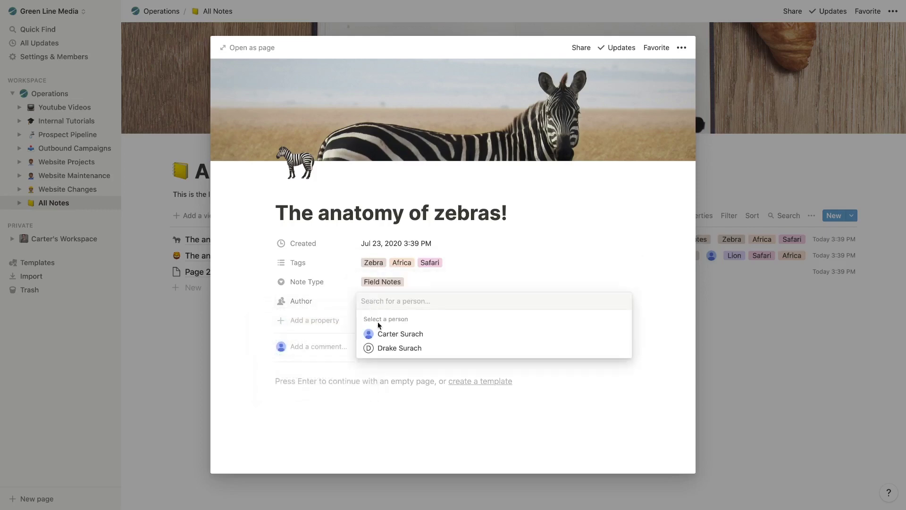
left_click(400, 333)
left_click(334, 367)
Write "1.) Zebras are great!" in the zebras note's body and close the note
left_click(325, 380)
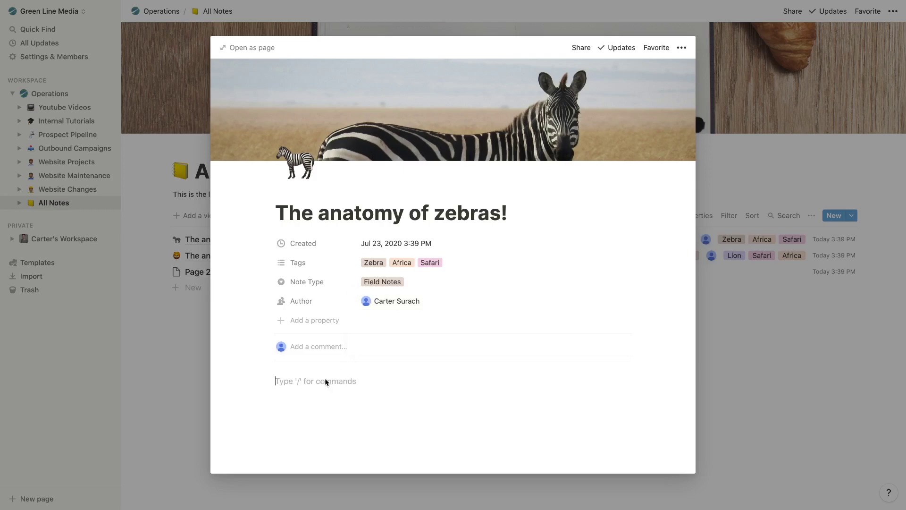
scroll(325, 392, "down", 1)
type("1.) Zebras are great!")
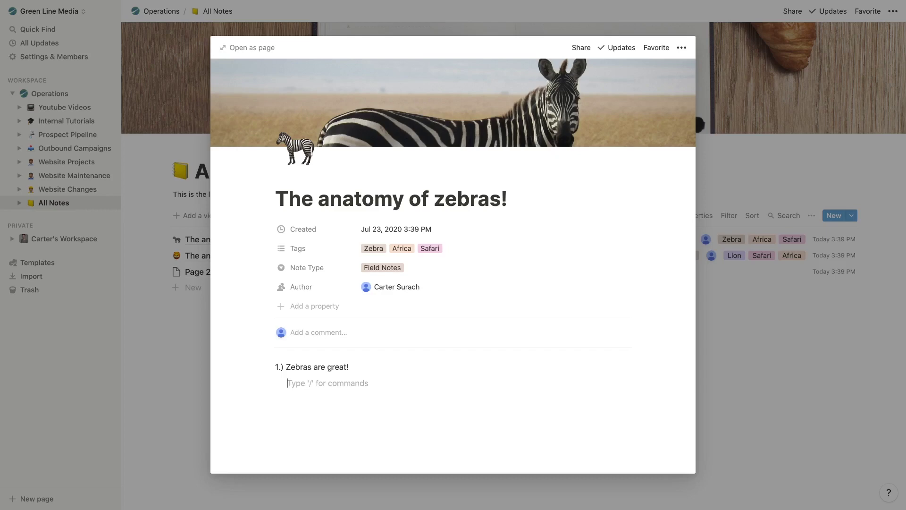
left_click(109, 337)
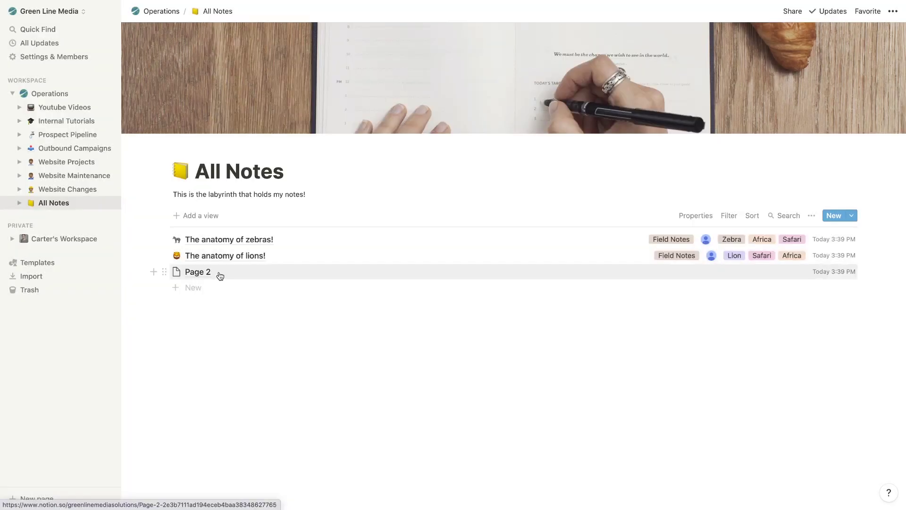
Clear the title of the Page 2 note, close it and delete that note from the All Notes list
left_click(208, 272)
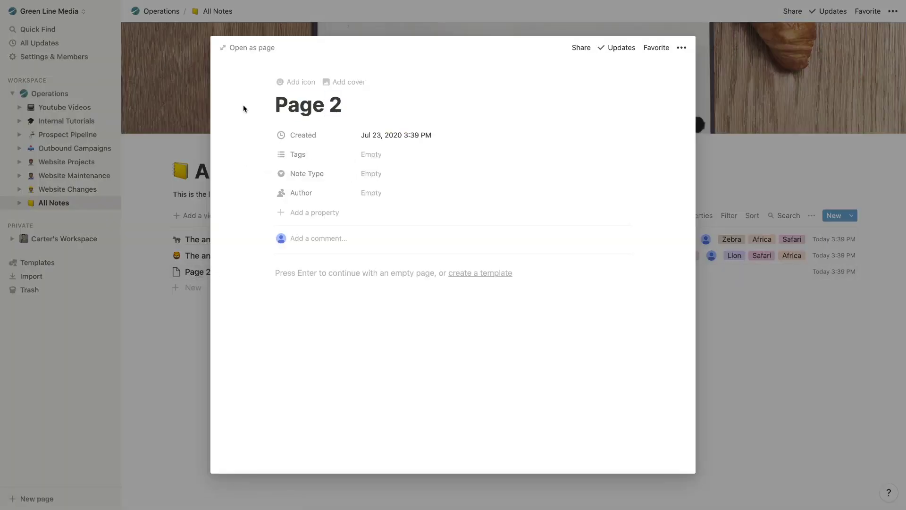
triple_click(278, 105)
key("BackSpace")
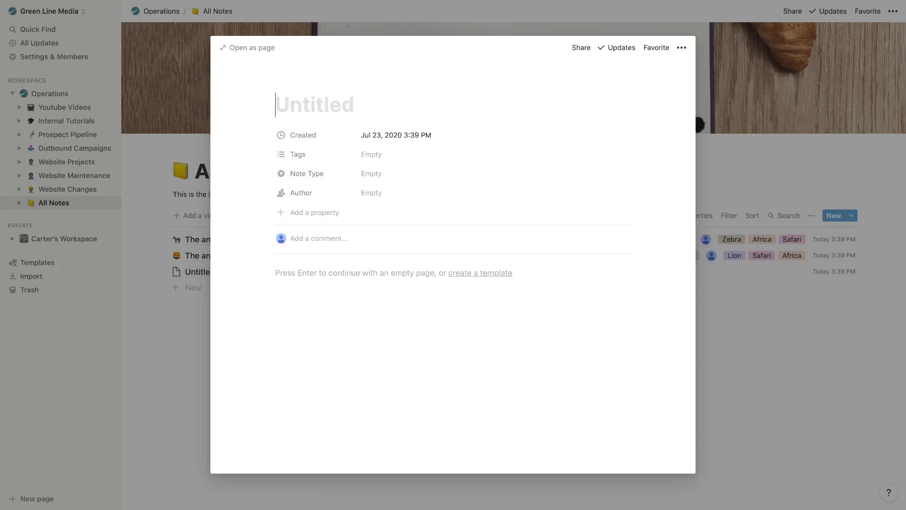
left_click(165, 239)
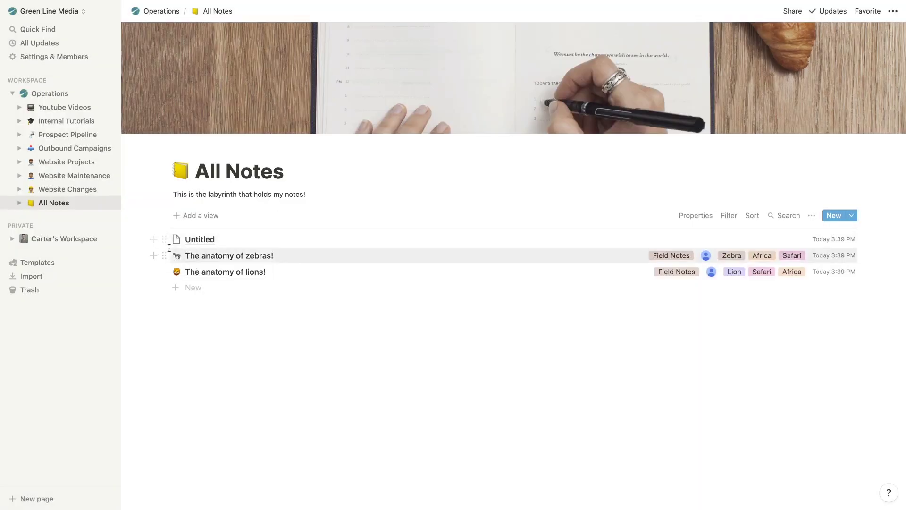
left_click(165, 238)
left_click(66, 199)
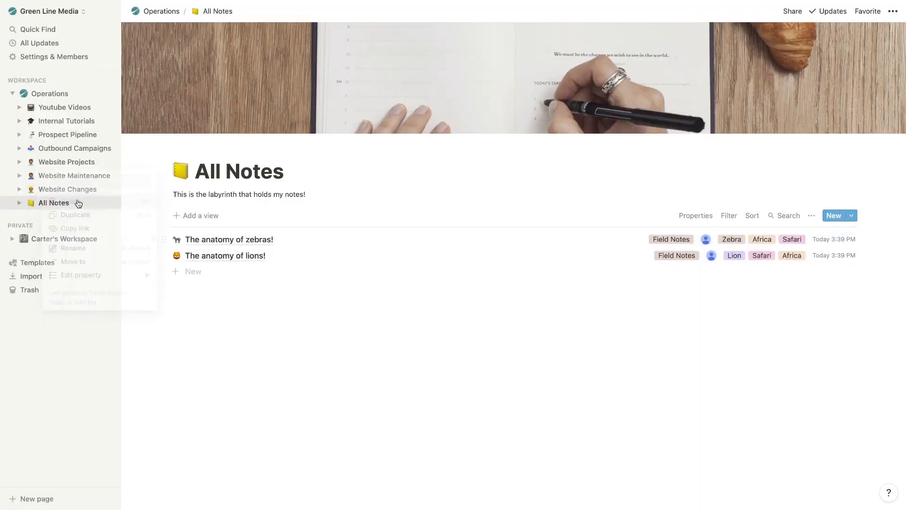
Add a sort to the list view that orders the notes by Note Type
left_click(753, 215)
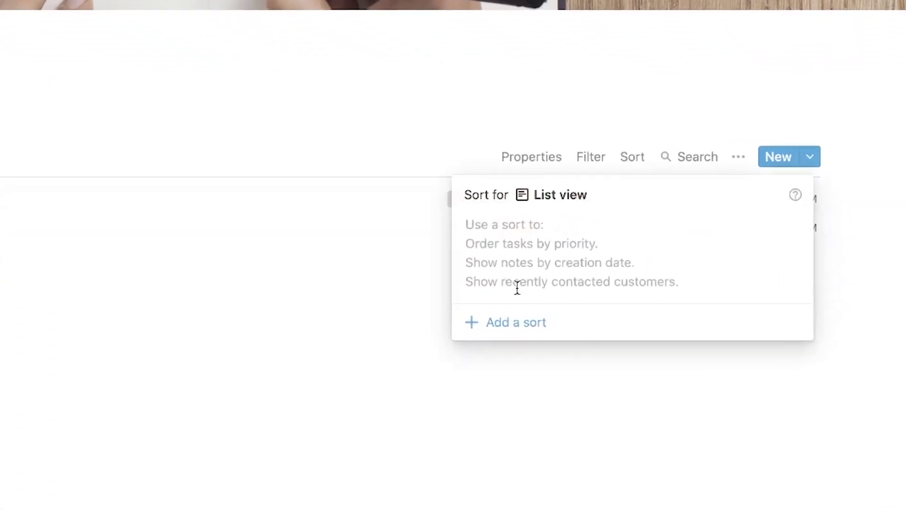
left_click(684, 307)
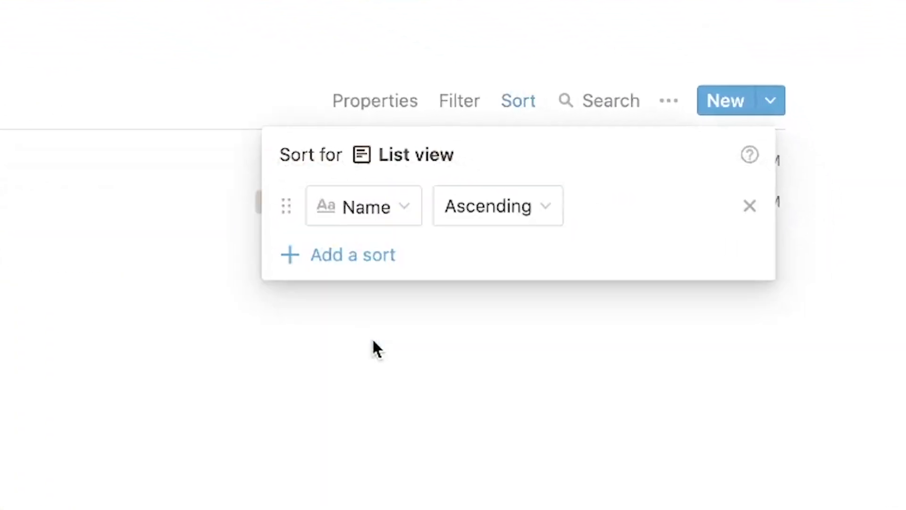
left_click(401, 216)
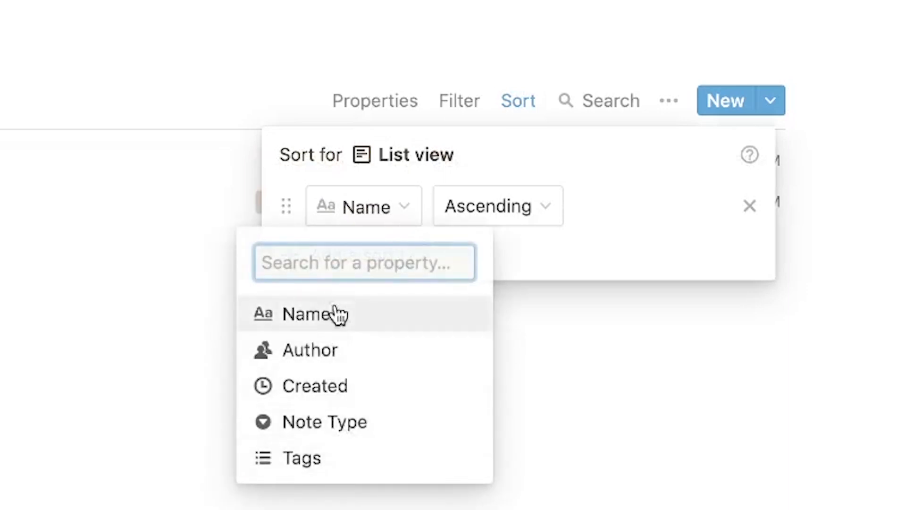
left_click(325, 427)
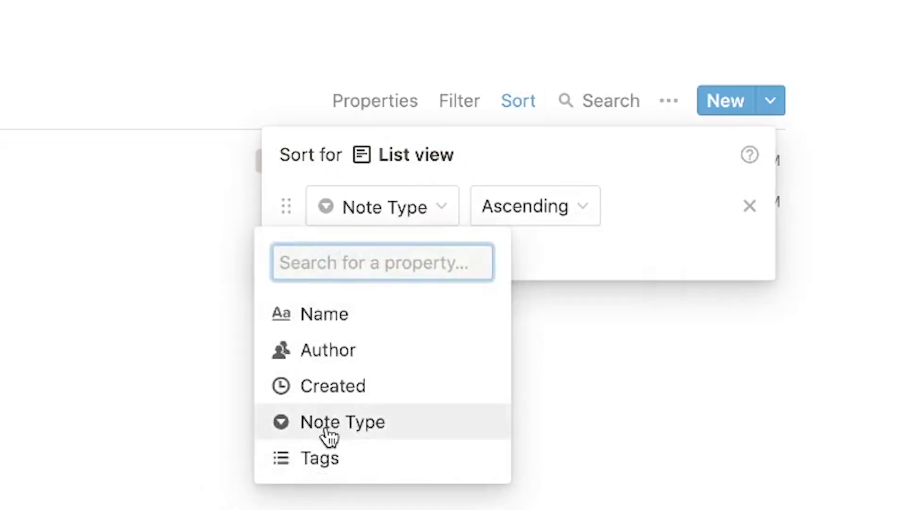
left_click(327, 434)
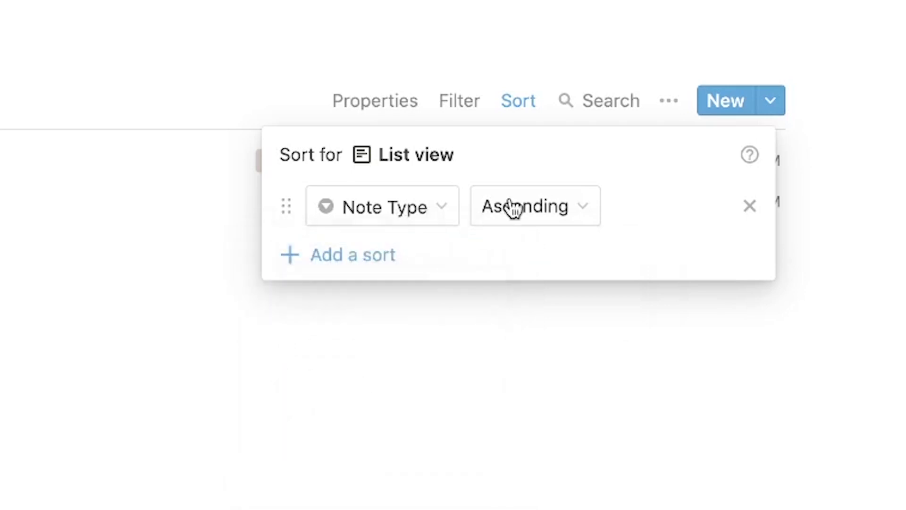
left_click(533, 215)
left_click(523, 248)
left_click(115, 419)
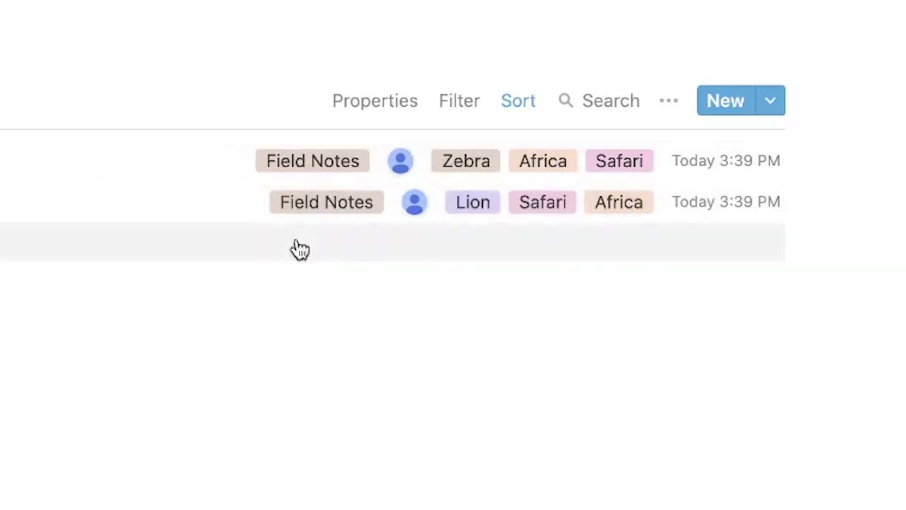
Remove the Note Type sort and sort the list view by Created in ascending order instead
left_click(521, 100)
left_click(751, 207)
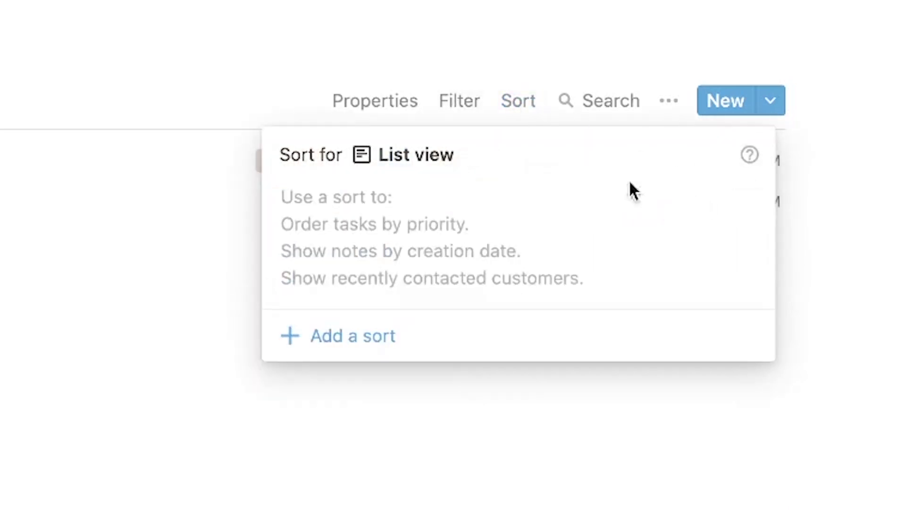
left_click(324, 340)
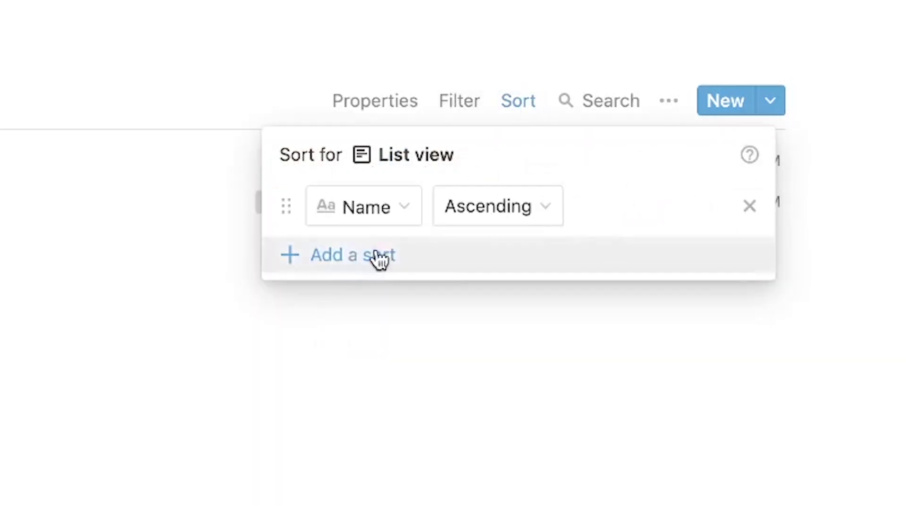
left_click(342, 382)
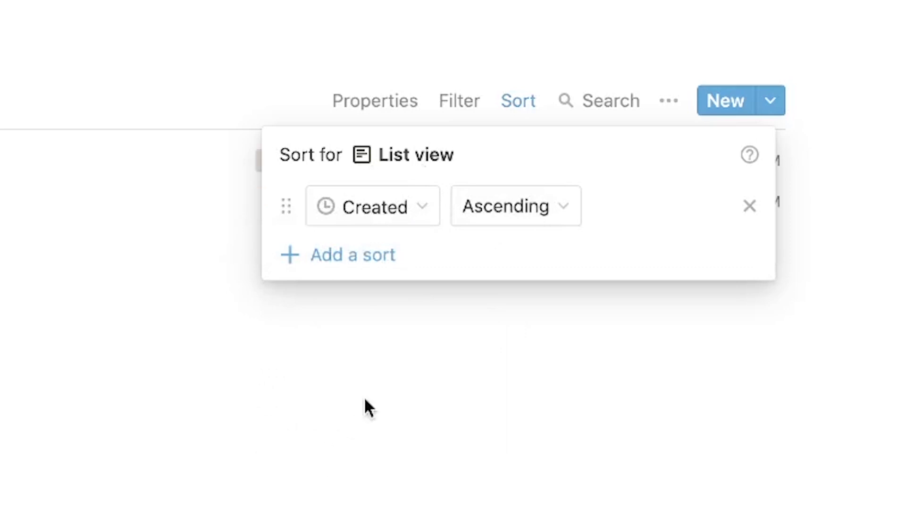
left_click(435, 385)
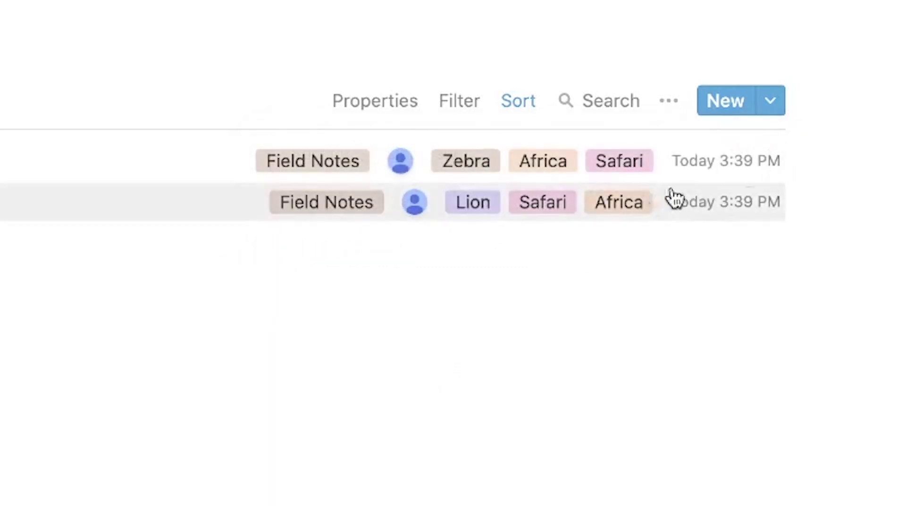